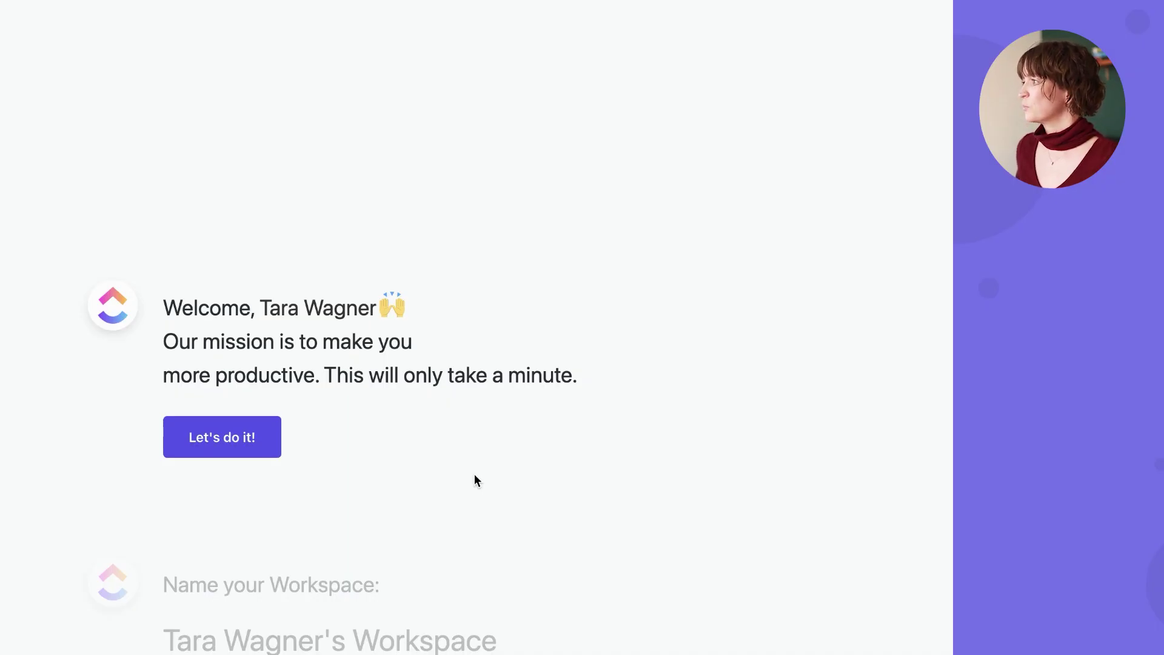
Keep the suggested workspace name and default avatar, then pick the teal colour theme.
left_click(251, 449)
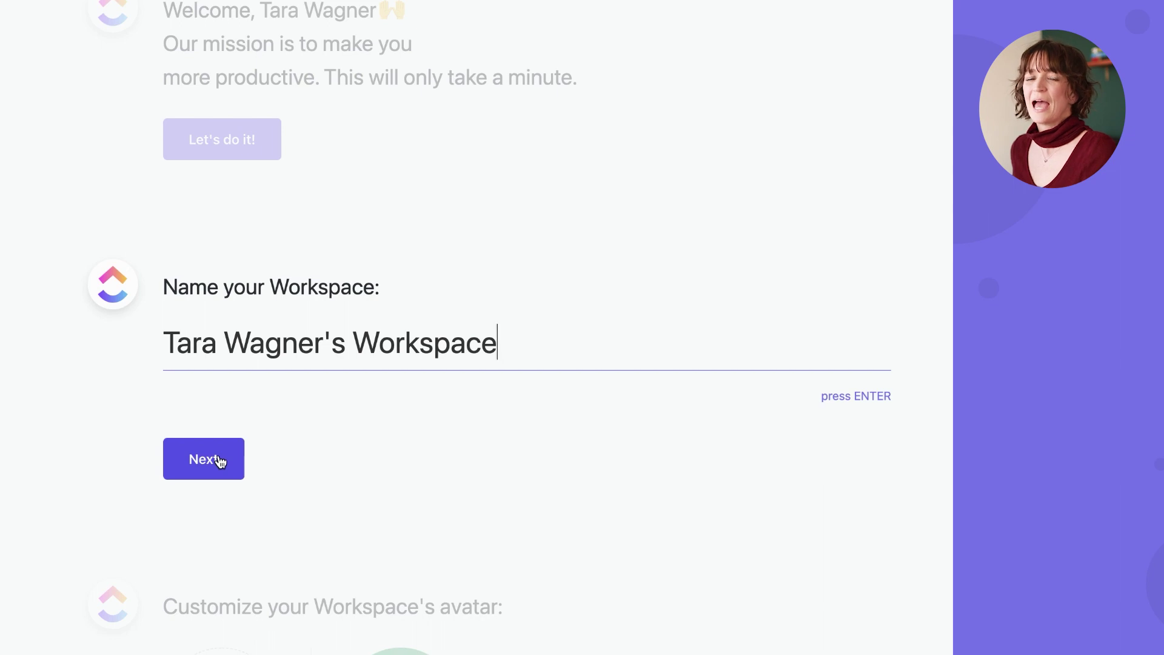
left_click(220, 462)
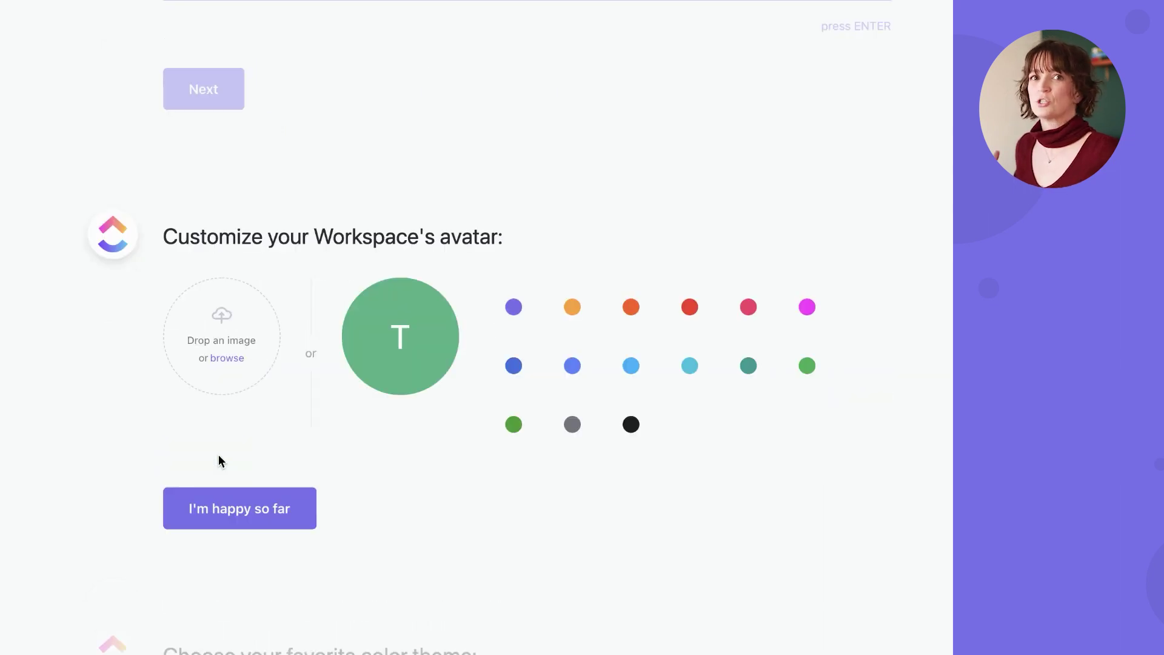
left_click(270, 510)
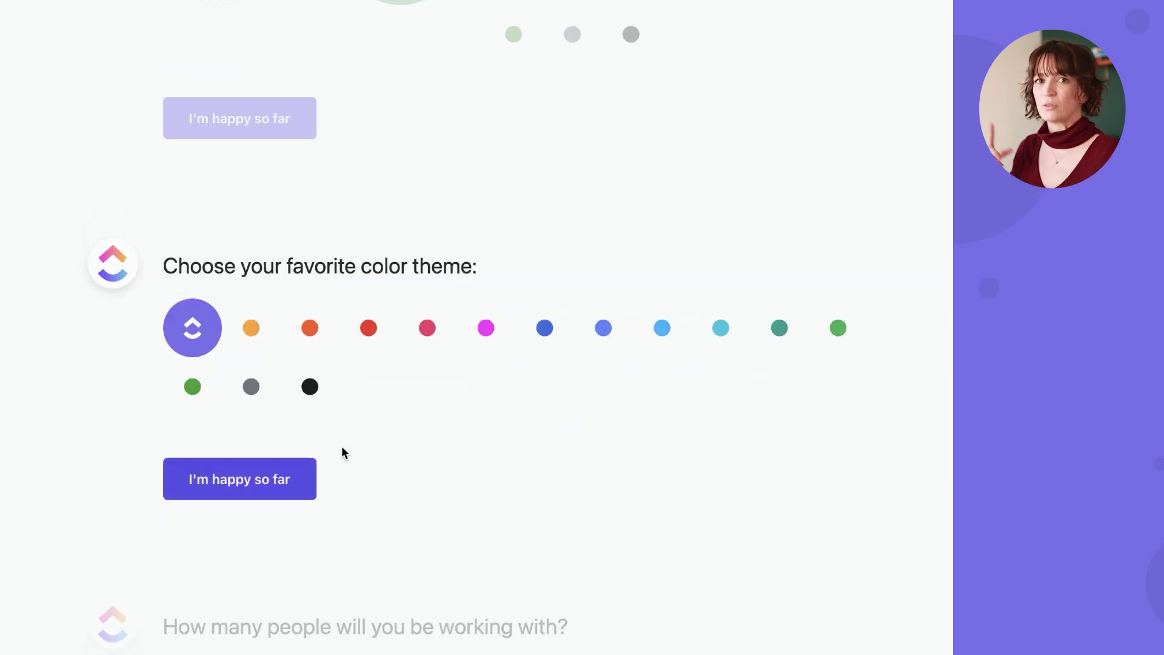
left_click(489, 334)
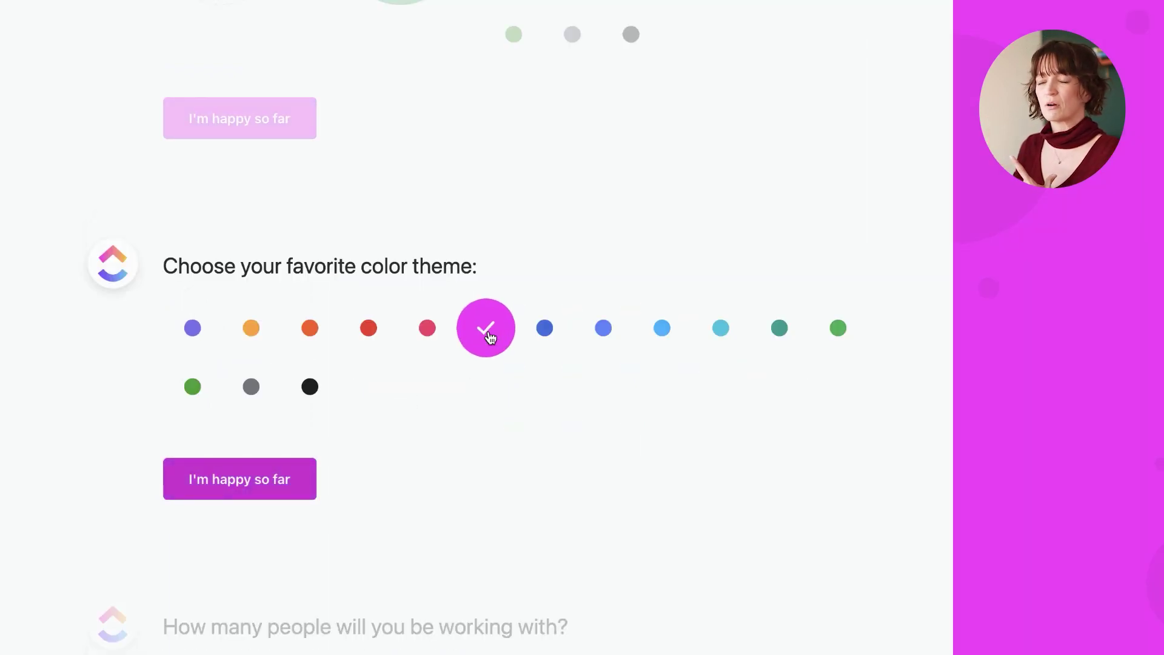
left_click(780, 337)
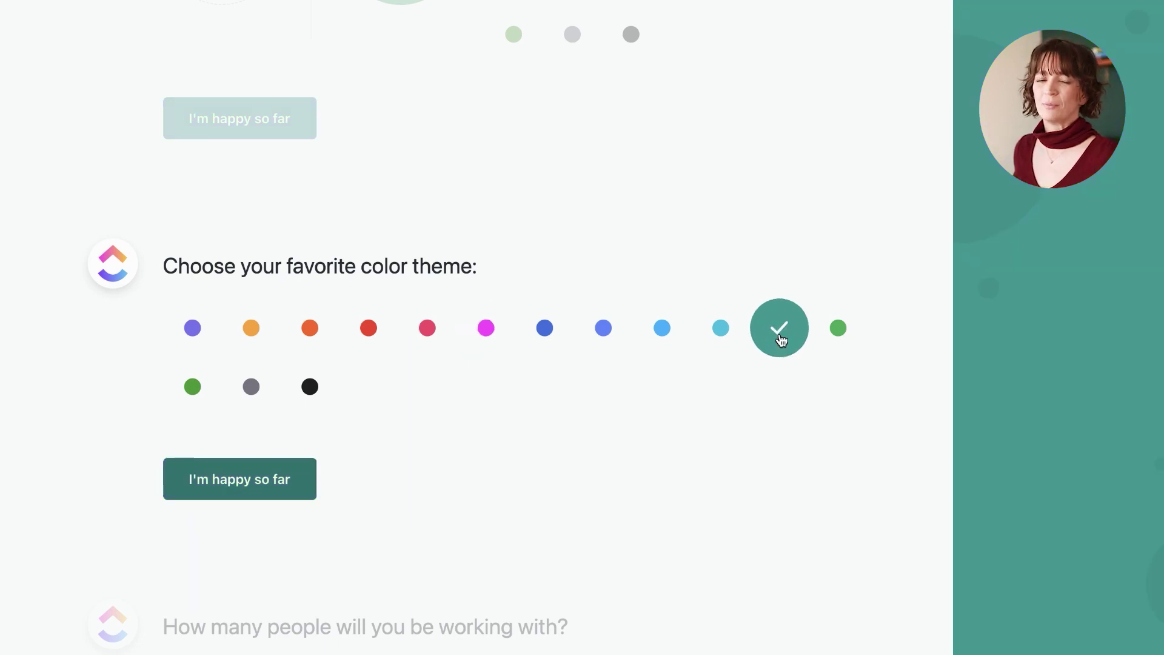
Confirm teal and enable Multiple Assignees, Time Estimates, Time tracking, Sprints, Milestones and Tasks in multiple lists.
left_click(266, 485)
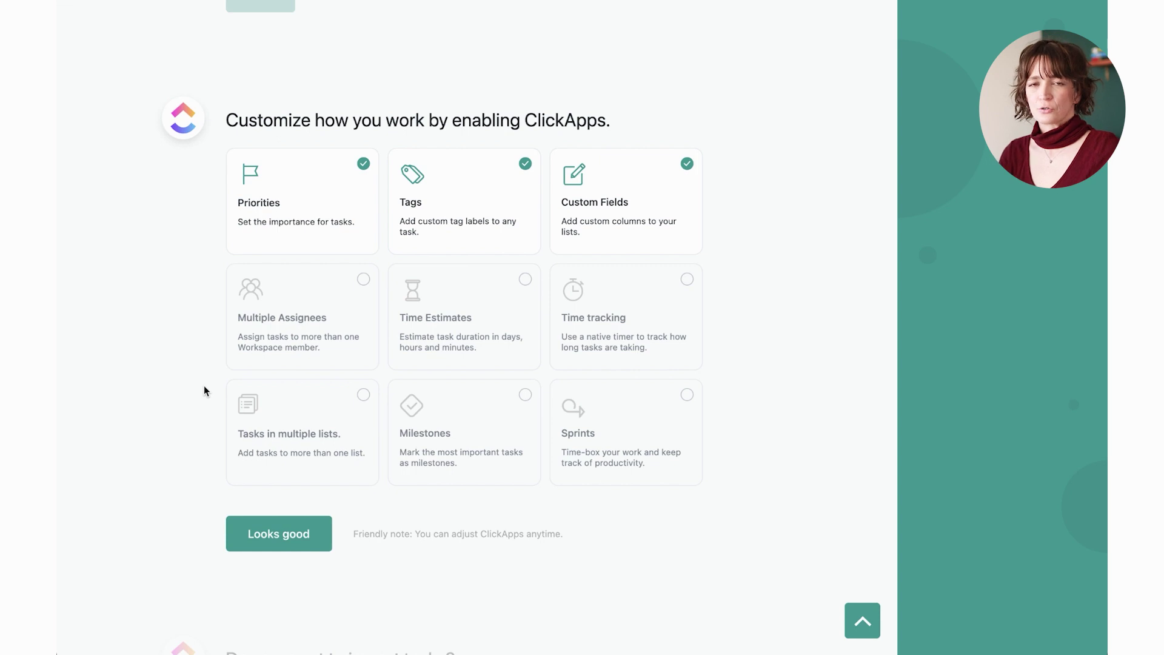
left_click(363, 279)
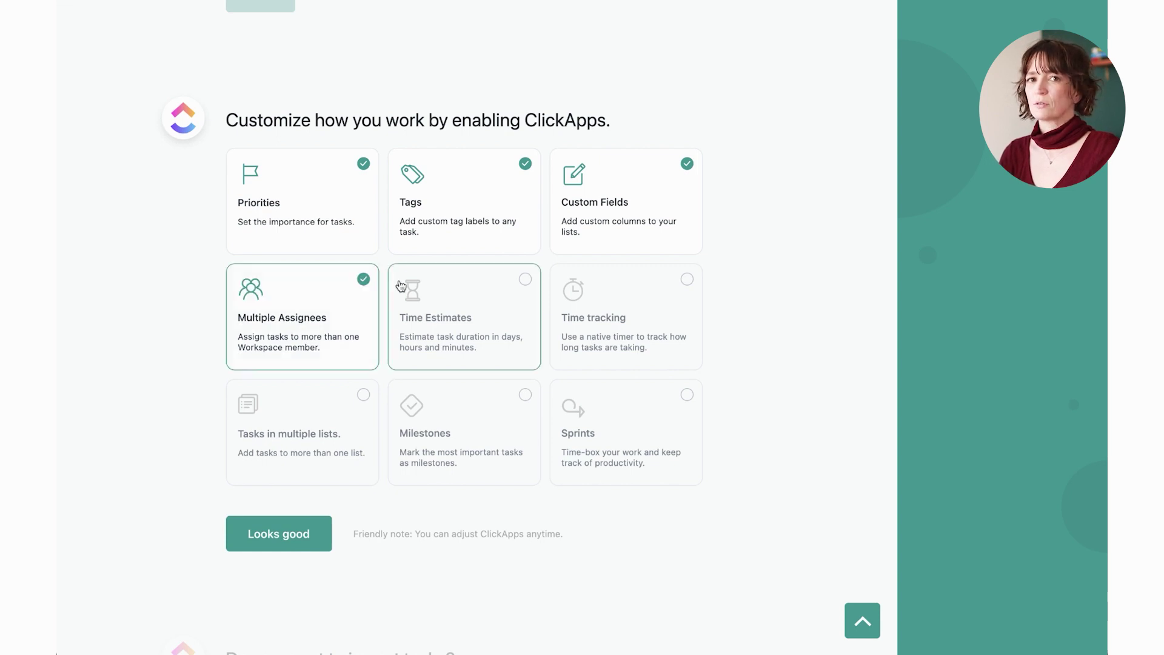
left_click(525, 280)
left_click(687, 280)
left_click(687, 395)
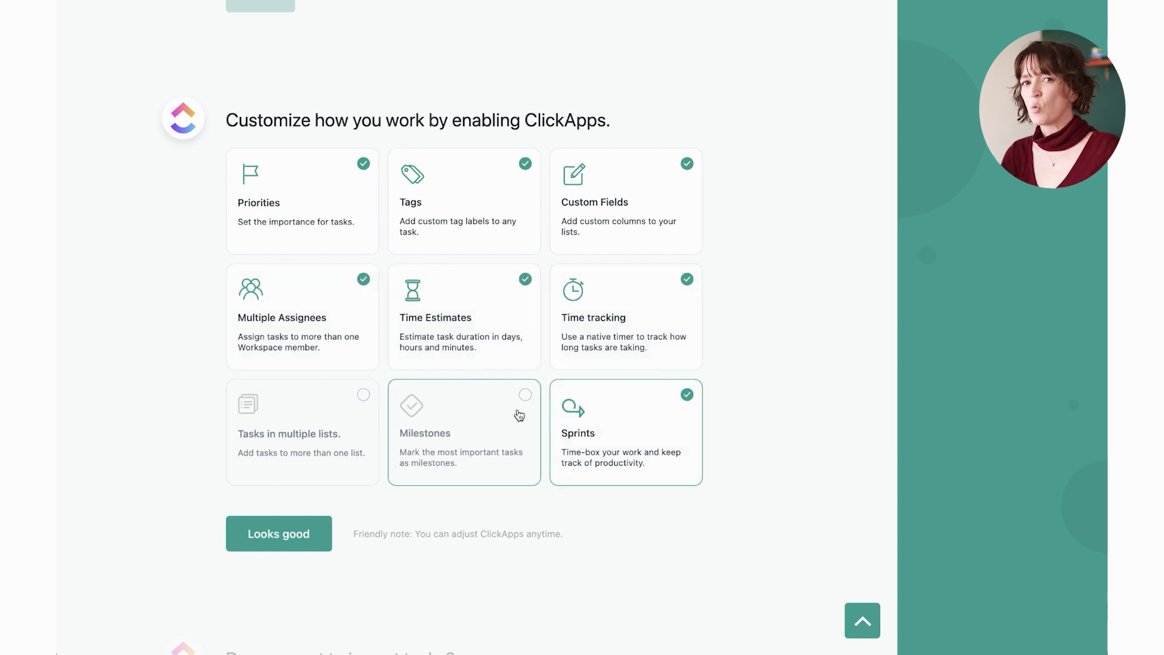
left_click(525, 395)
left_click(363, 396)
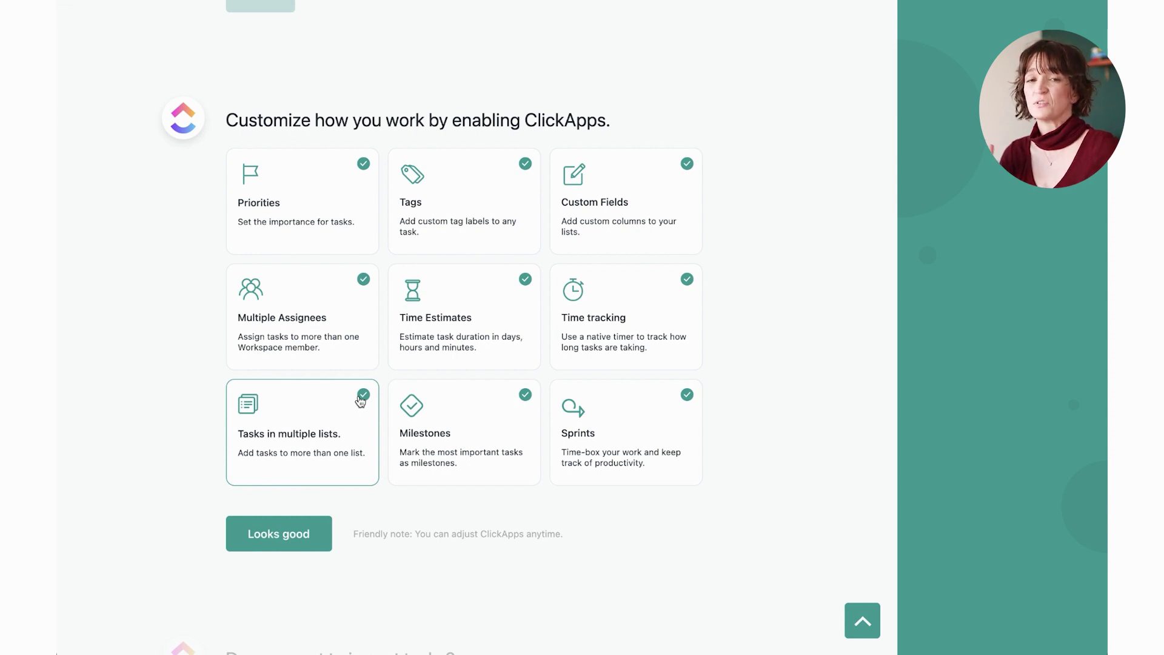
Accept the chosen ClickApps and decline importing tasks from other tools.
scroll(360, 400, "down", 2)
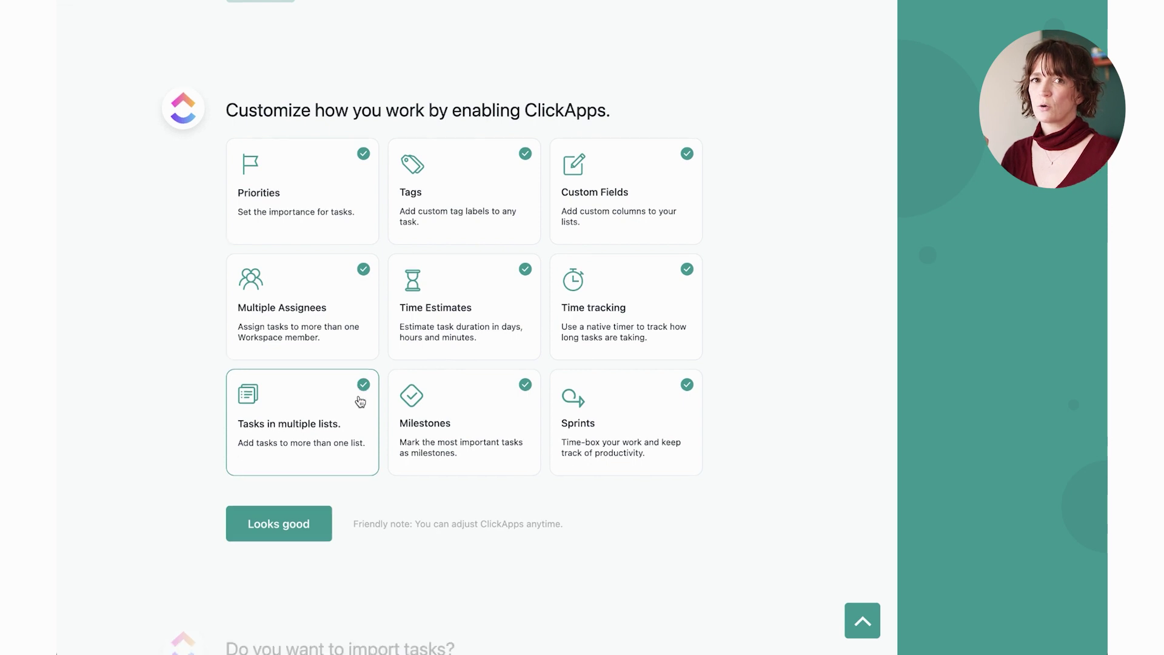
scroll(359, 441, "up", 2)
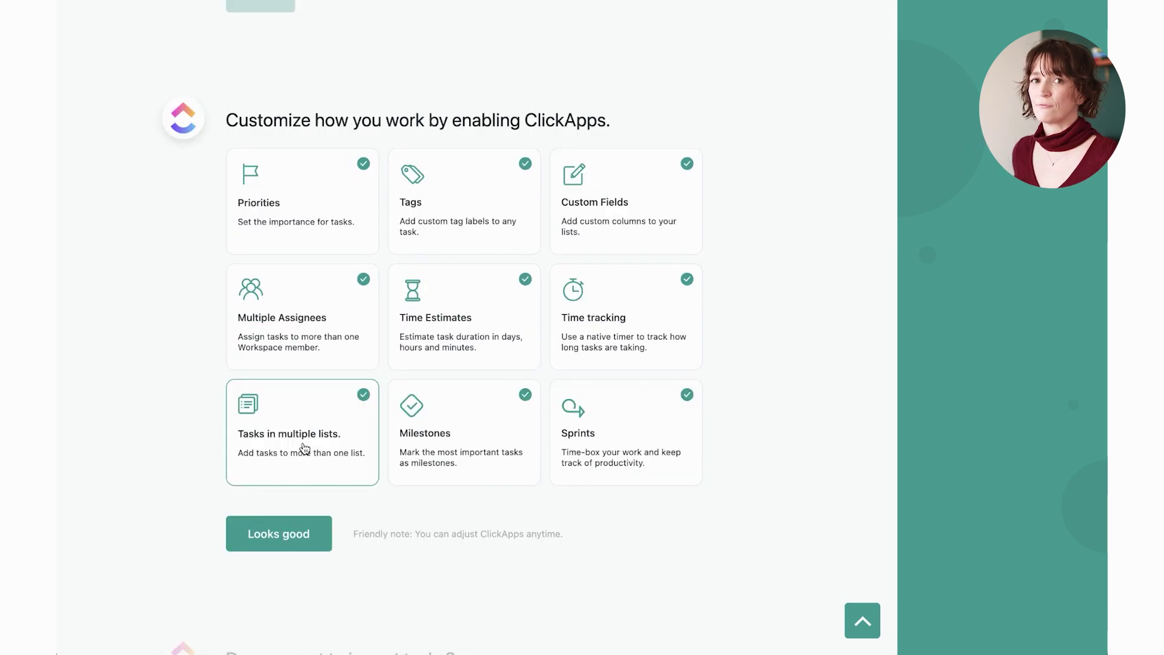
left_click(304, 533)
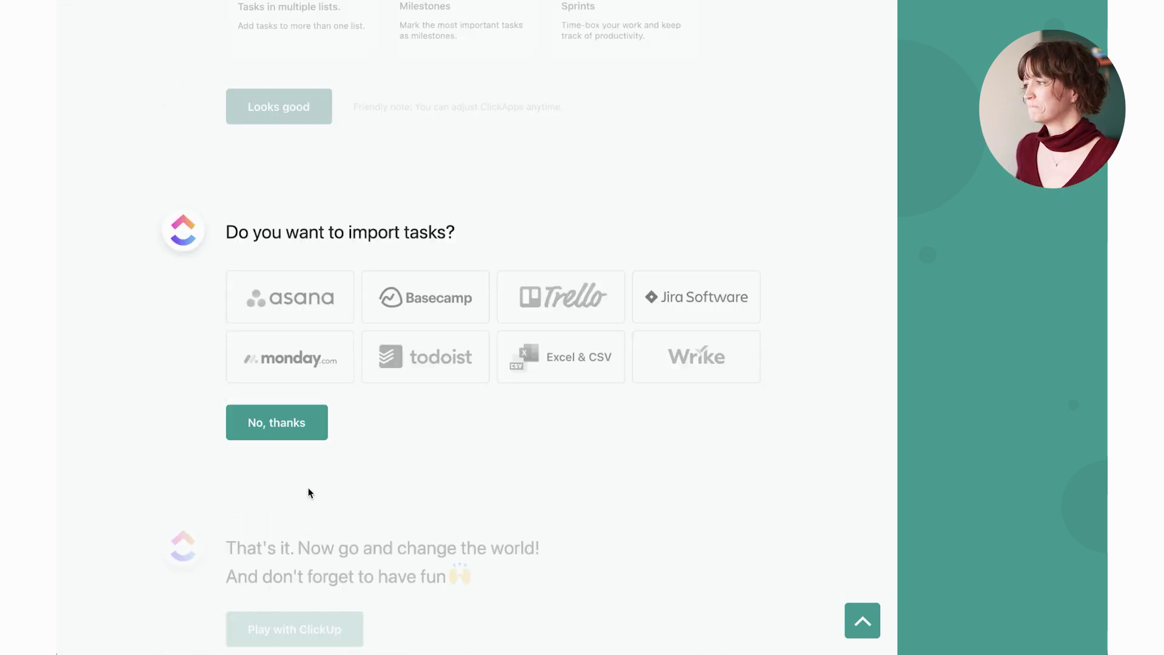
left_click(290, 424)
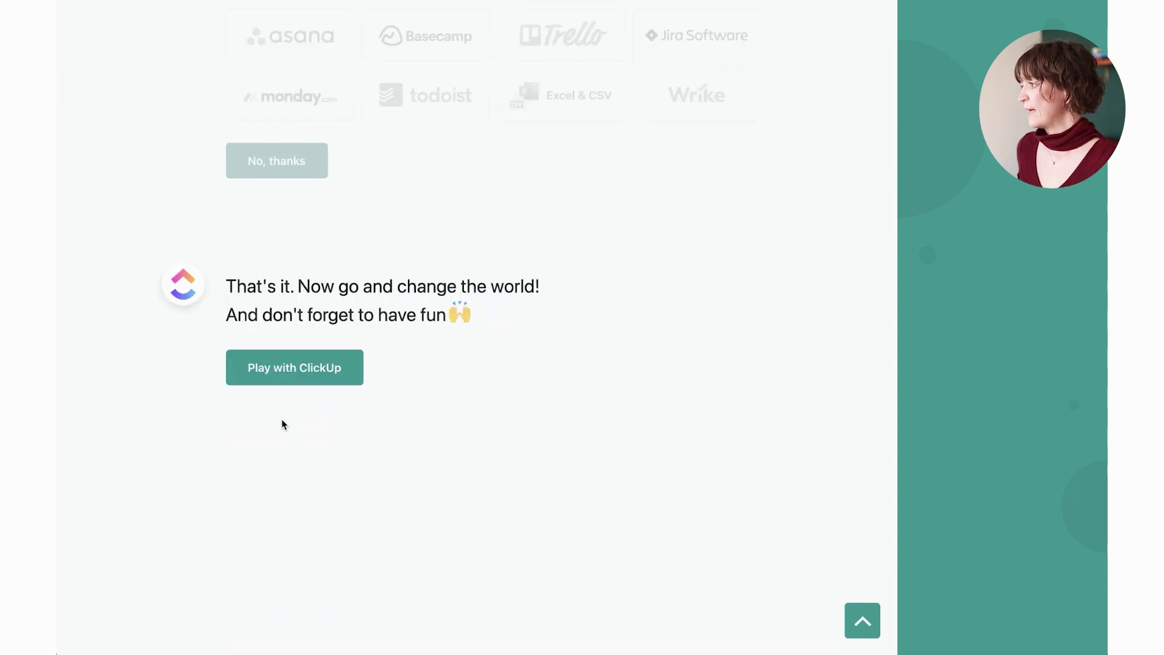
Enter the new workspace and open the template library from the Space settings.
left_click(311, 371)
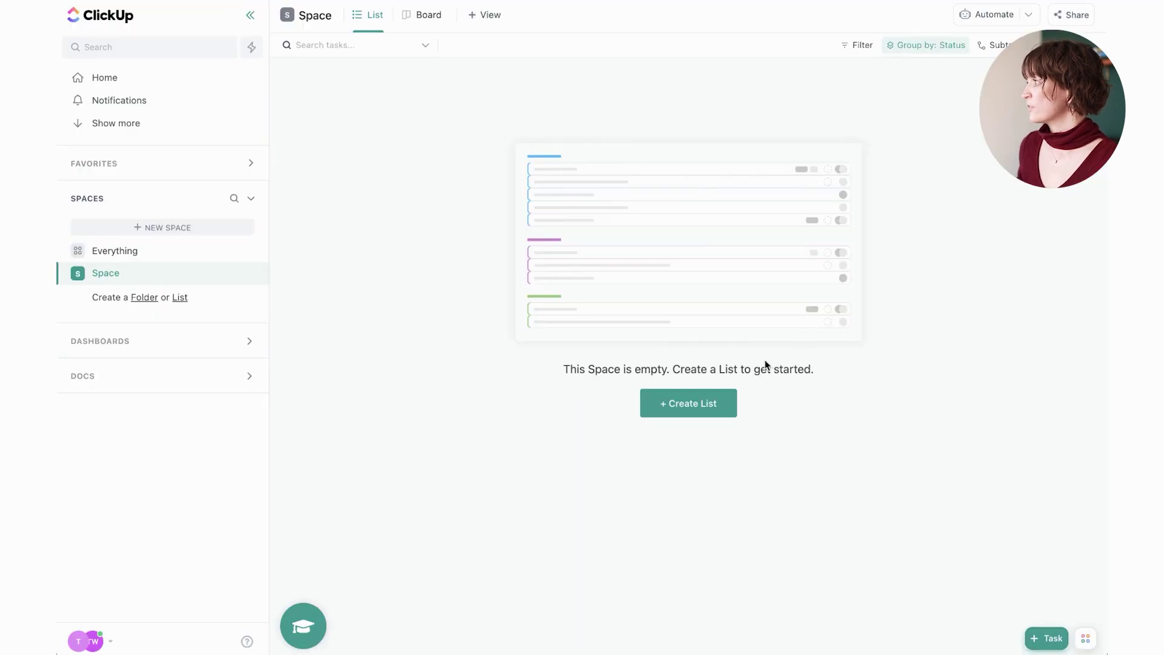
left_click(237, 277)
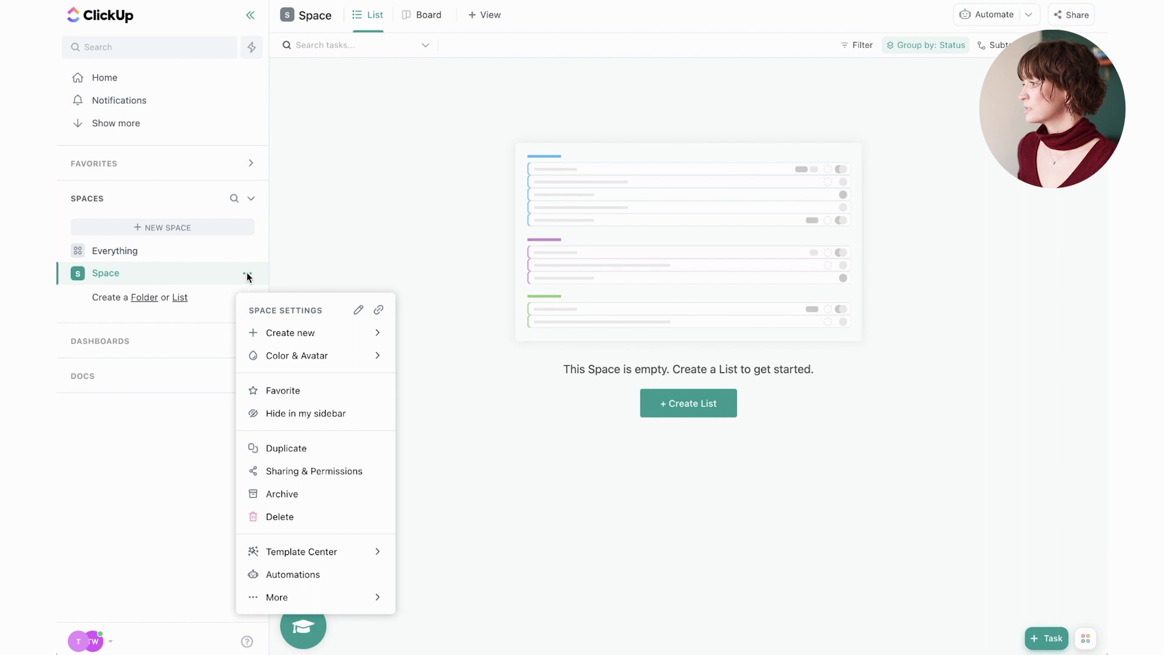
mouse_move(349, 554)
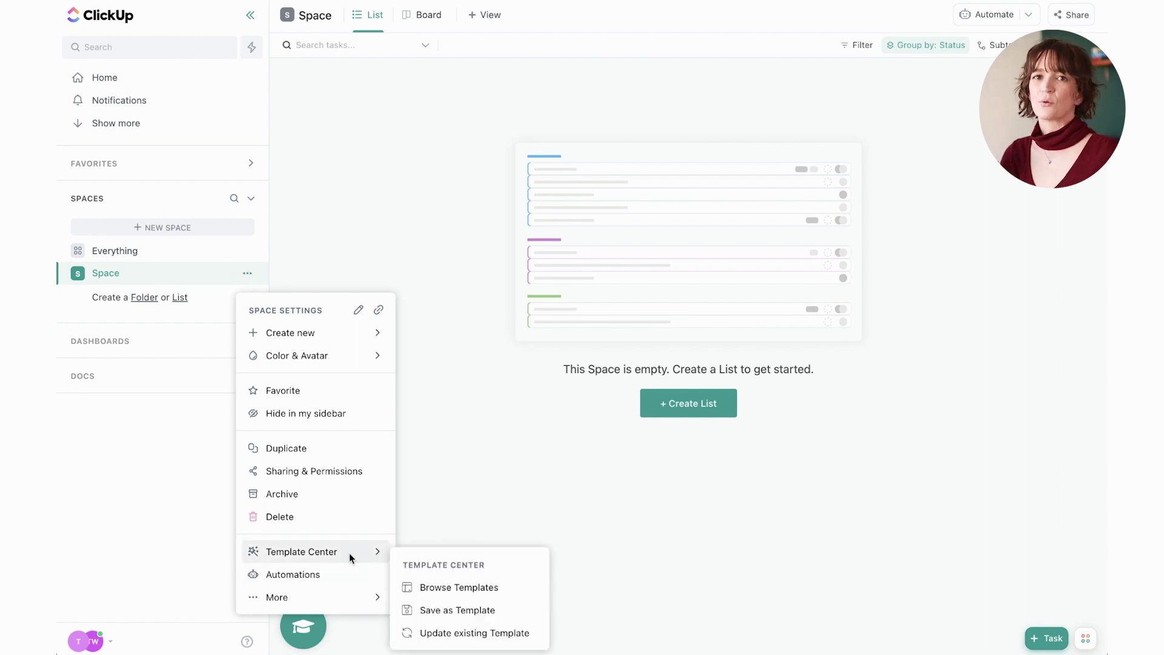
left_click(460, 592)
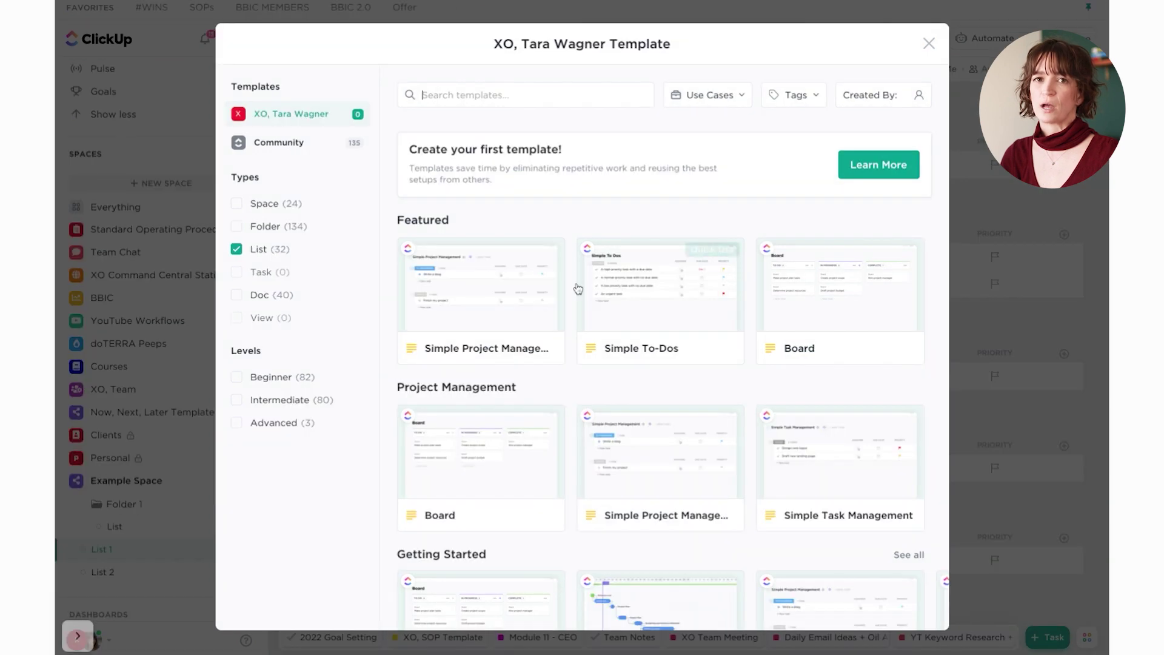
Browse down through the community List templates, then bring up the workspace and account menu.
scroll(578, 289, "down", 5)
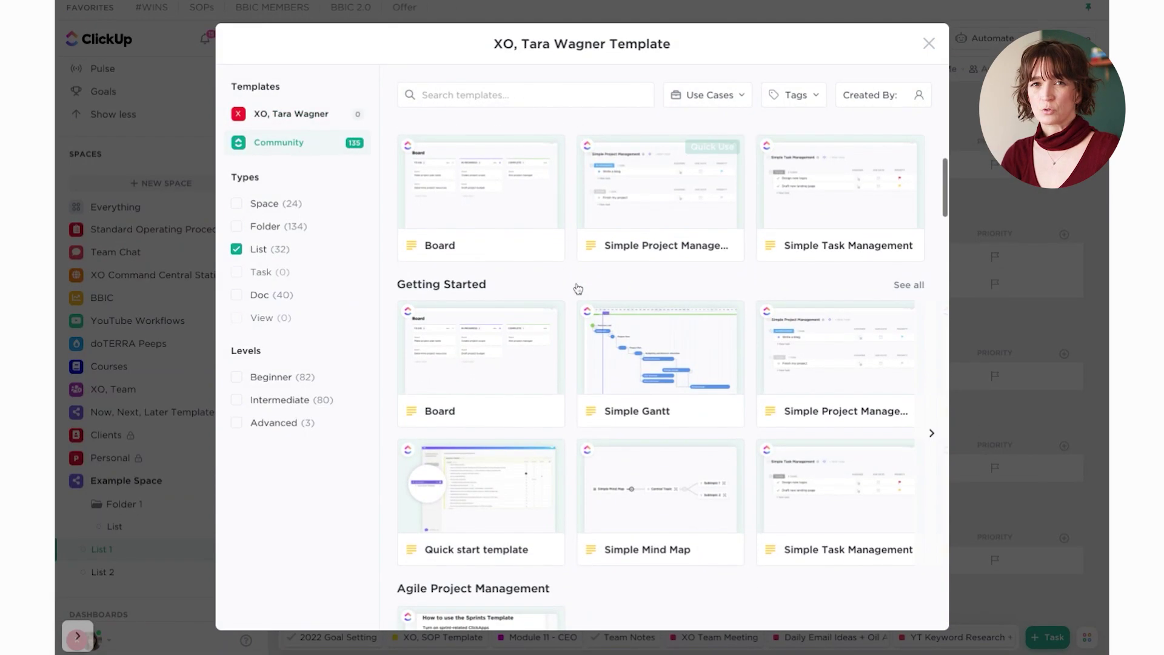
scroll(578, 288, "down", 4)
scroll(672, 376, "down", 5)
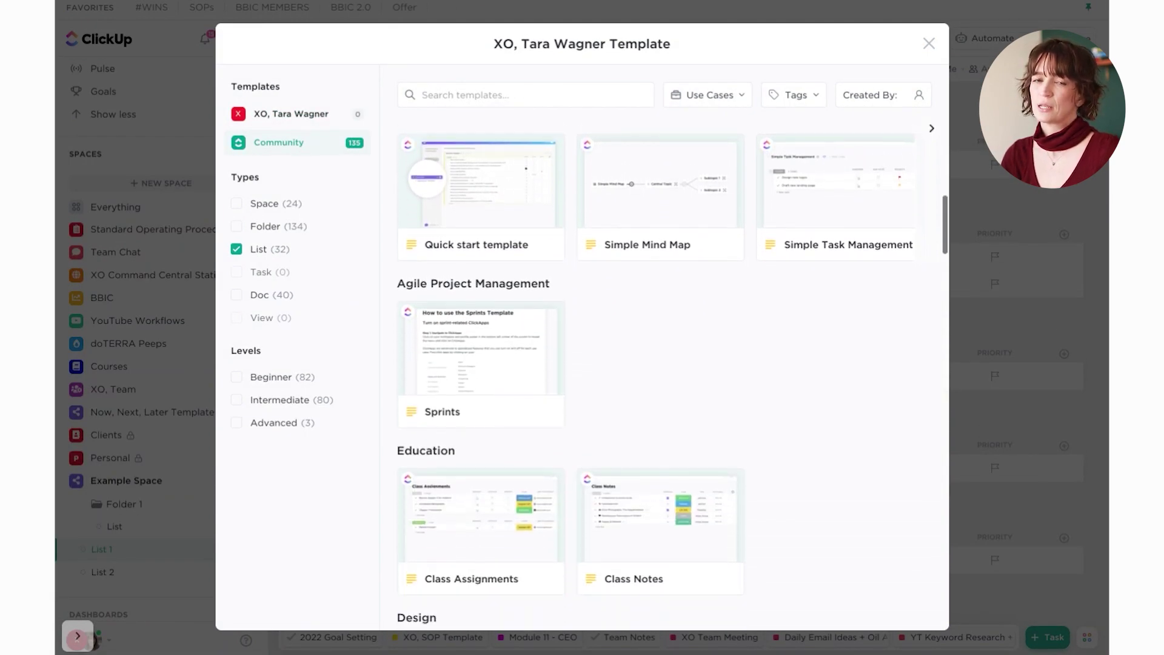
scroll(661, 254, "down", 4)
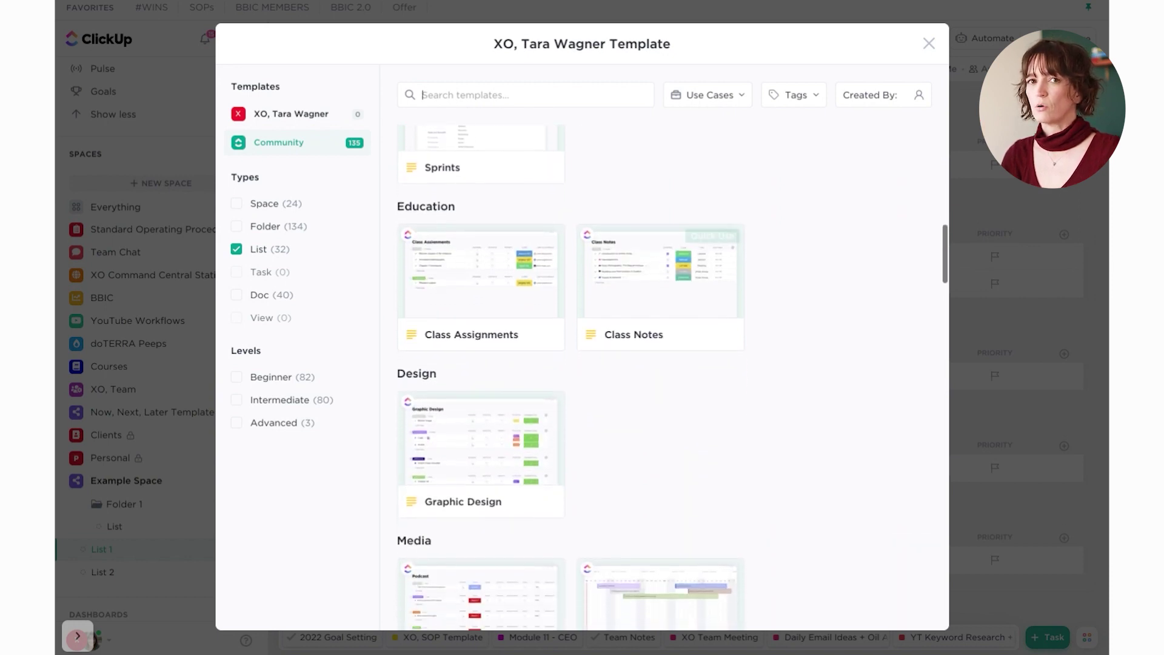
scroll(661, 255, "down", 6)
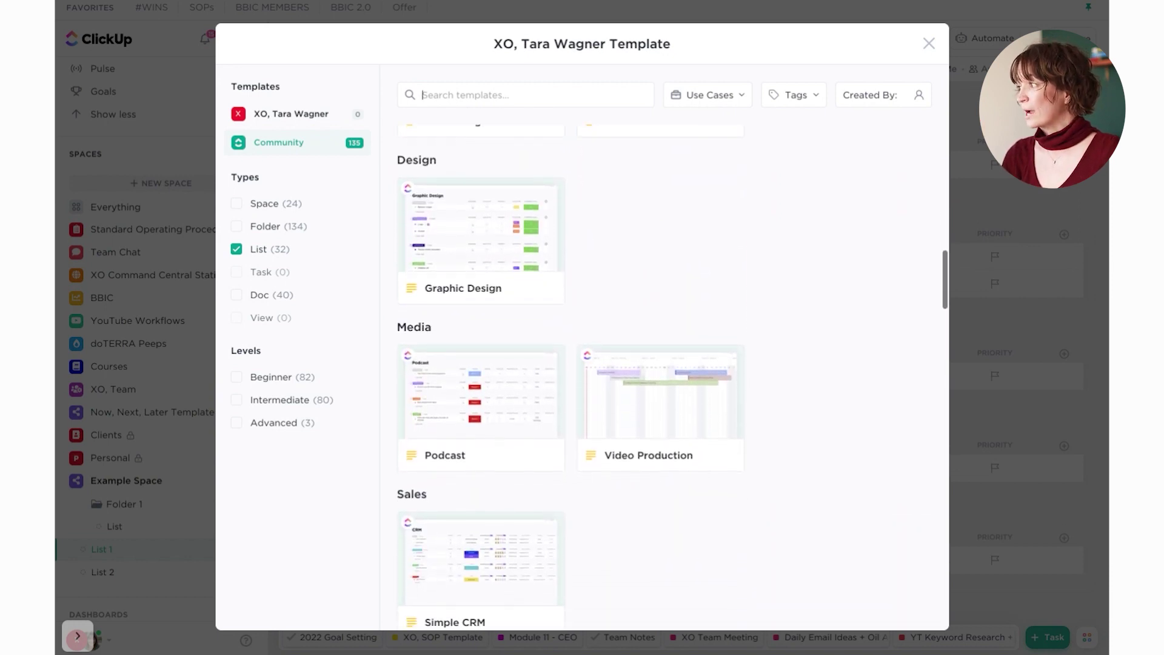
scroll(660, 376, "down", 6)
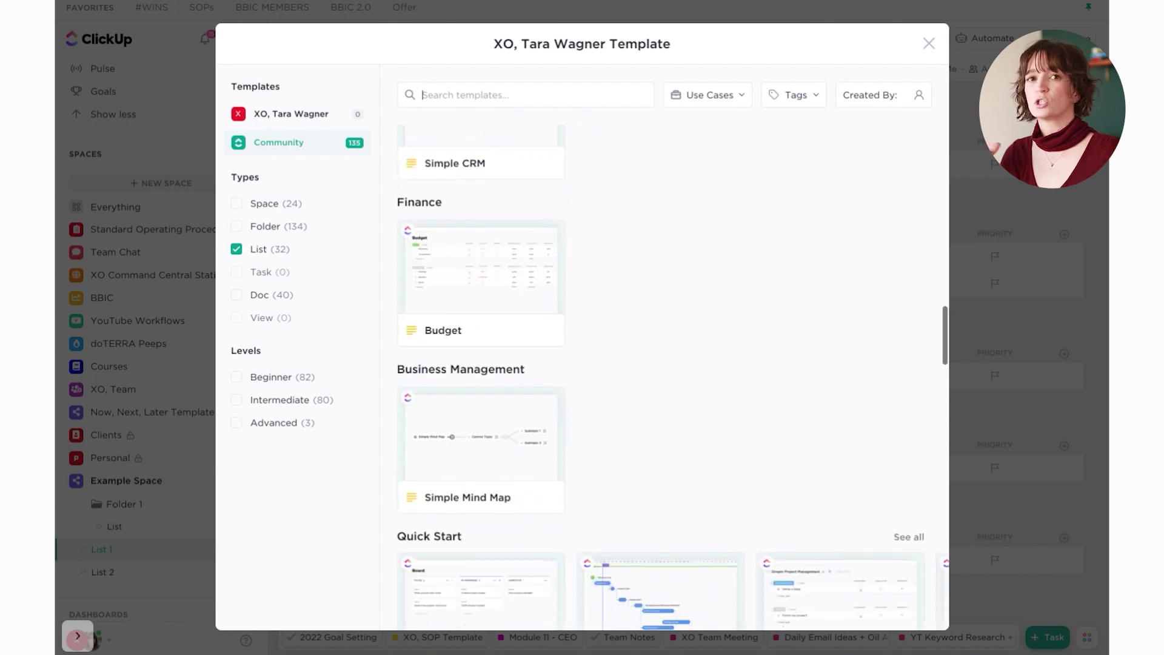
scroll(661, 376, "down", 4)
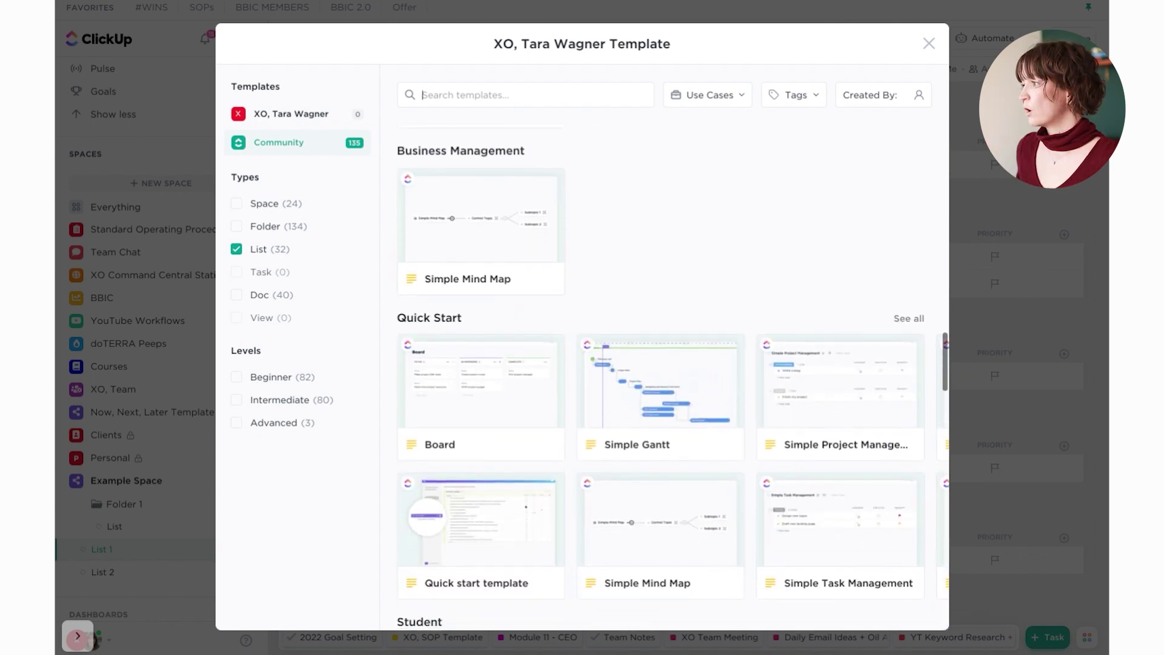
scroll(661, 376, "down", 5)
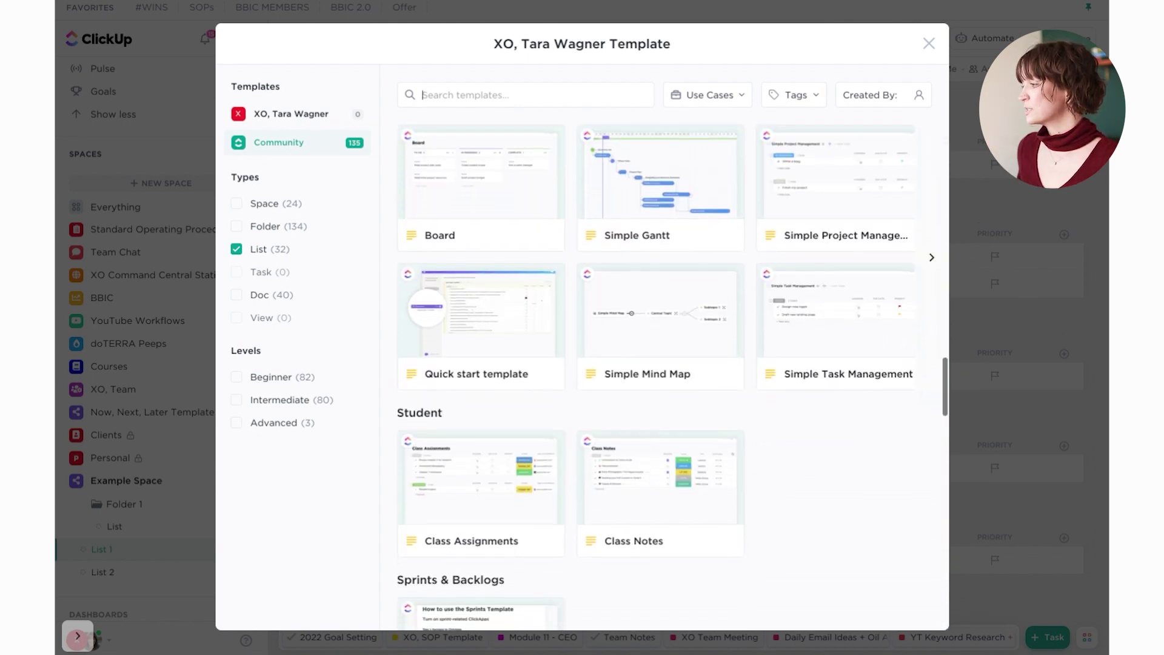
scroll(660, 376, "down", 5)
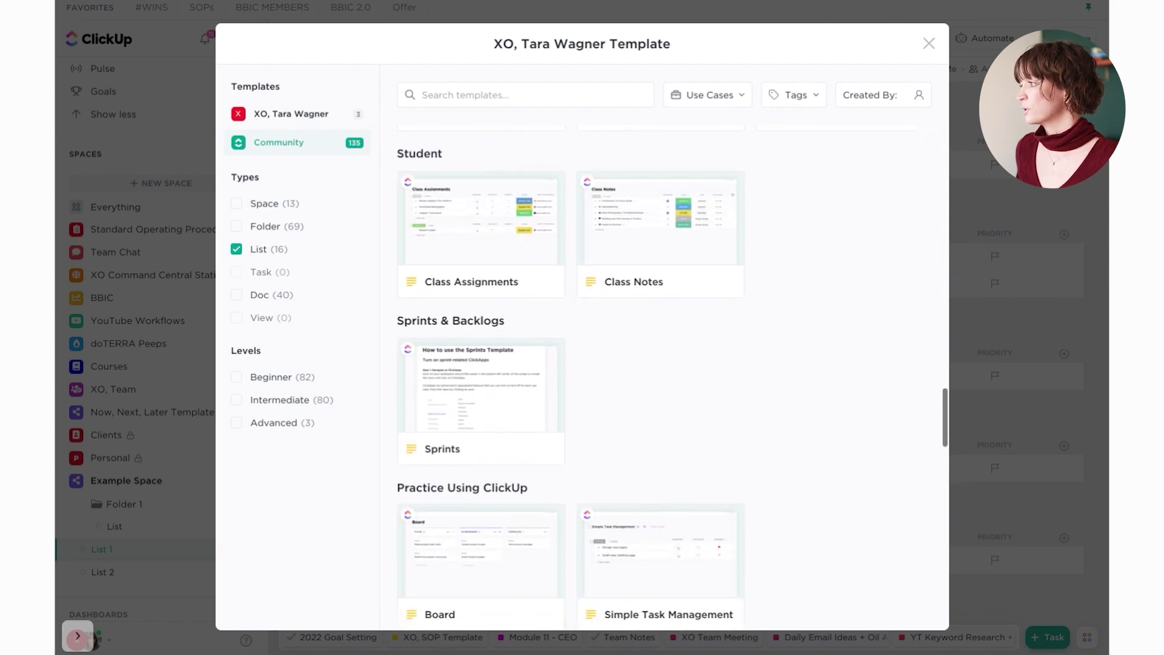
scroll(661, 303, "down", 1)
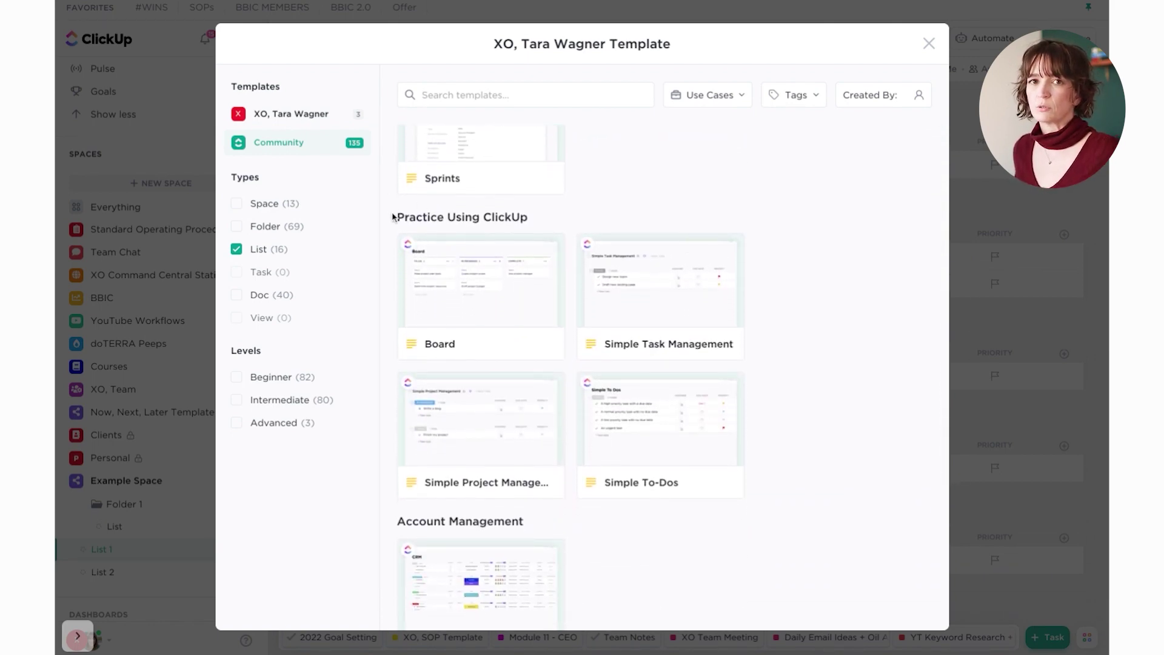
left_click_drag(393, 217, 528, 218)
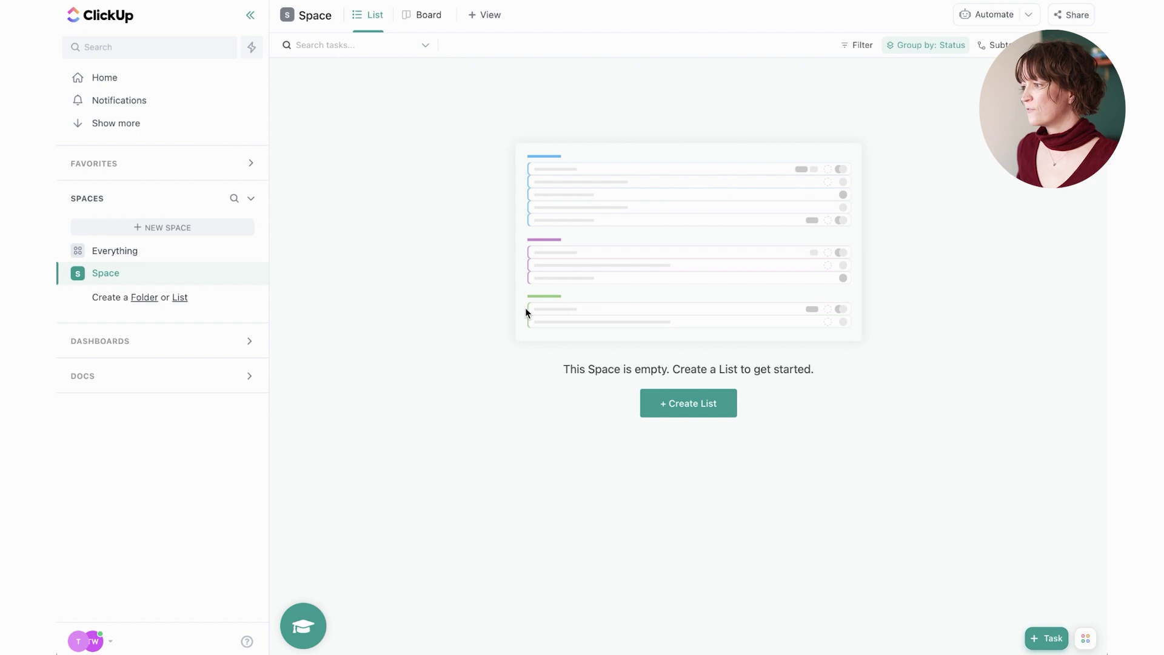
left_click(110, 643)
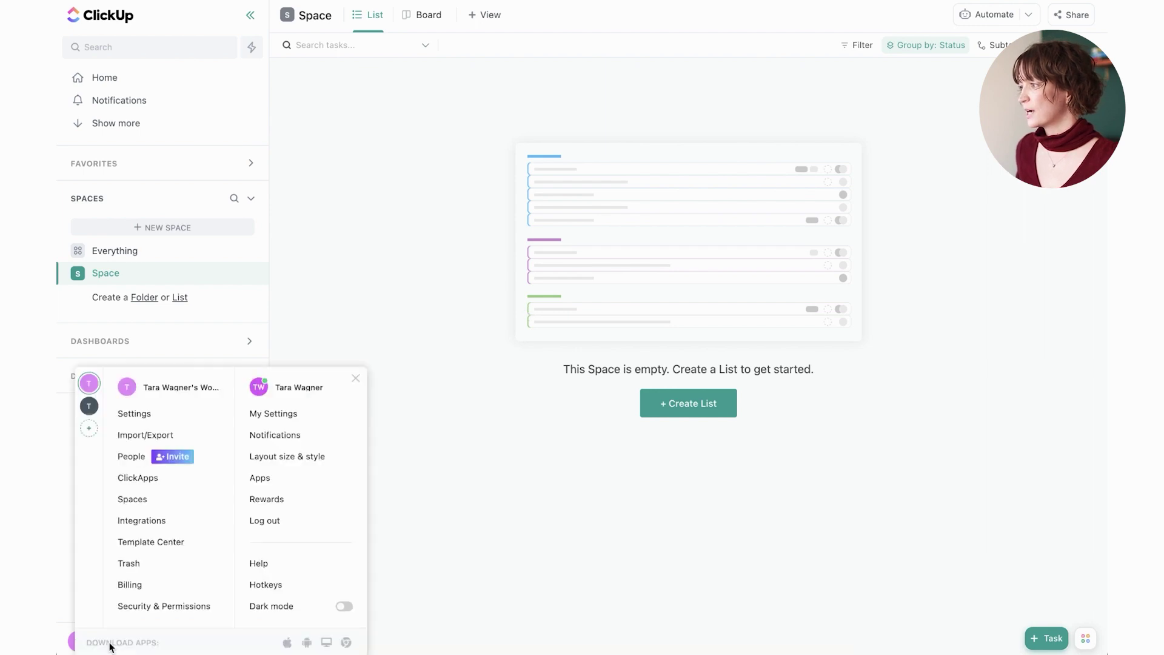
Turn off mobile alerts for assigned, resolved, assigned-to-me, mentioning and new comments.
left_click(289, 441)
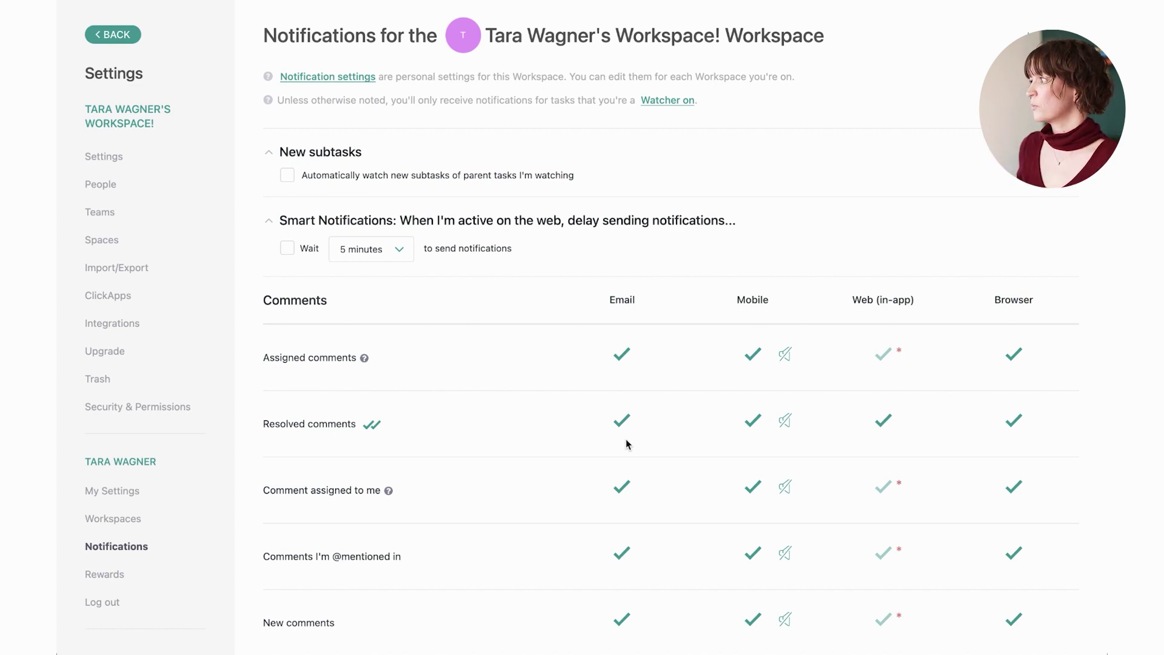
scroll(701, 420, "down", 4)
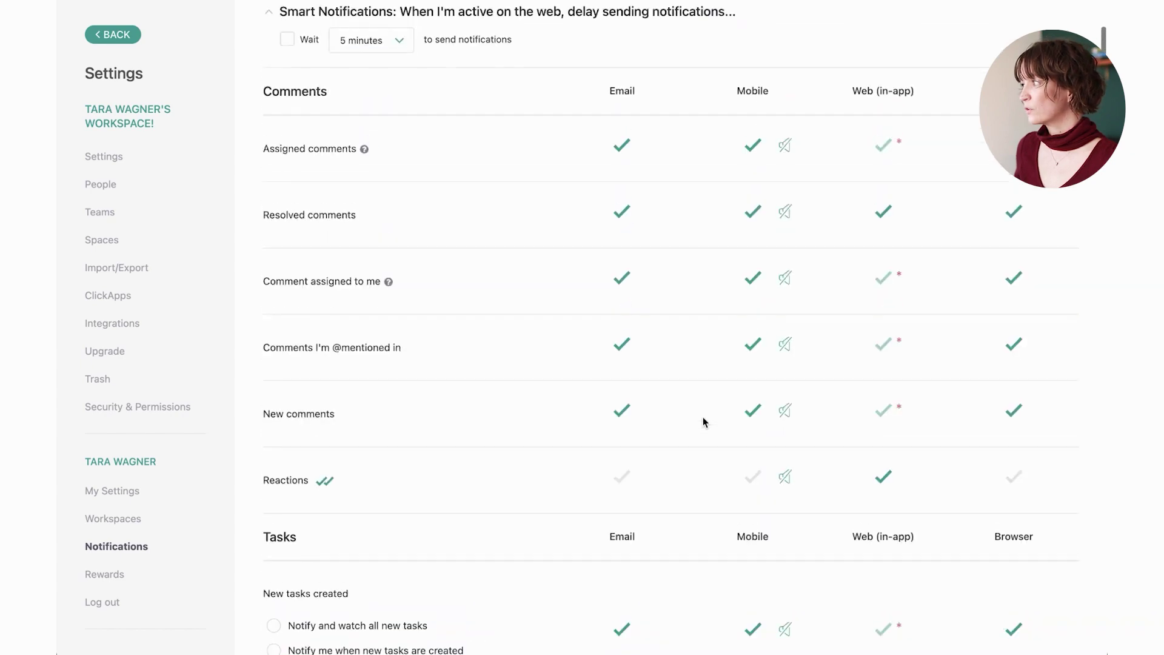
left_click(752, 145)
left_click(753, 212)
left_click(754, 279)
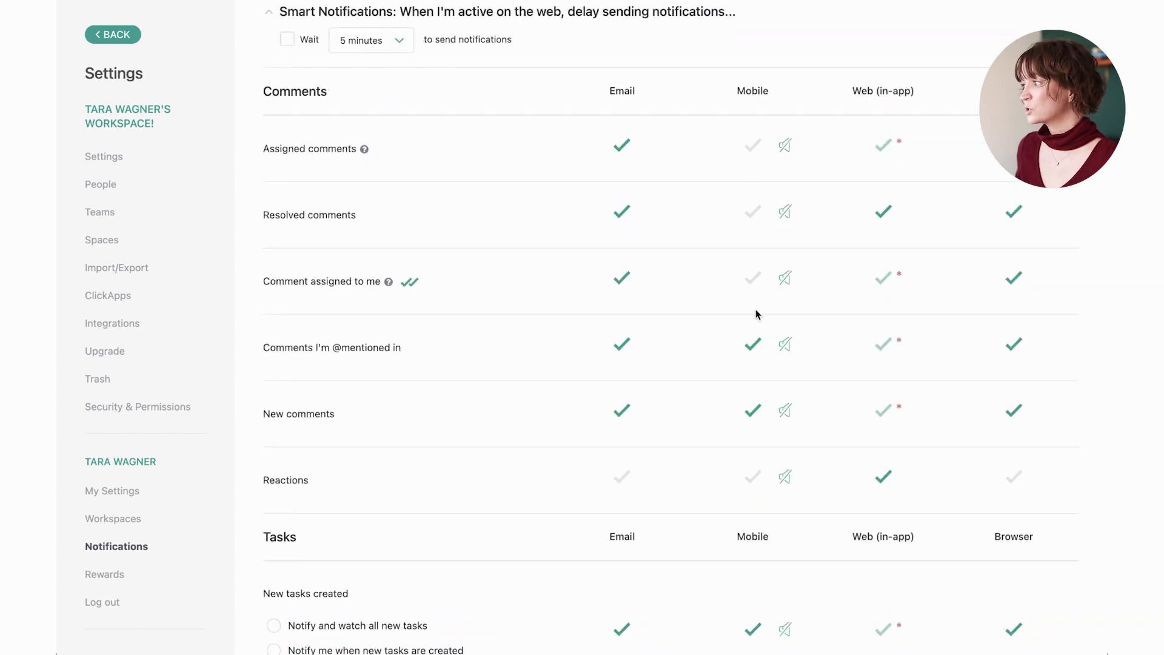
left_click(754, 349)
left_click(754, 412)
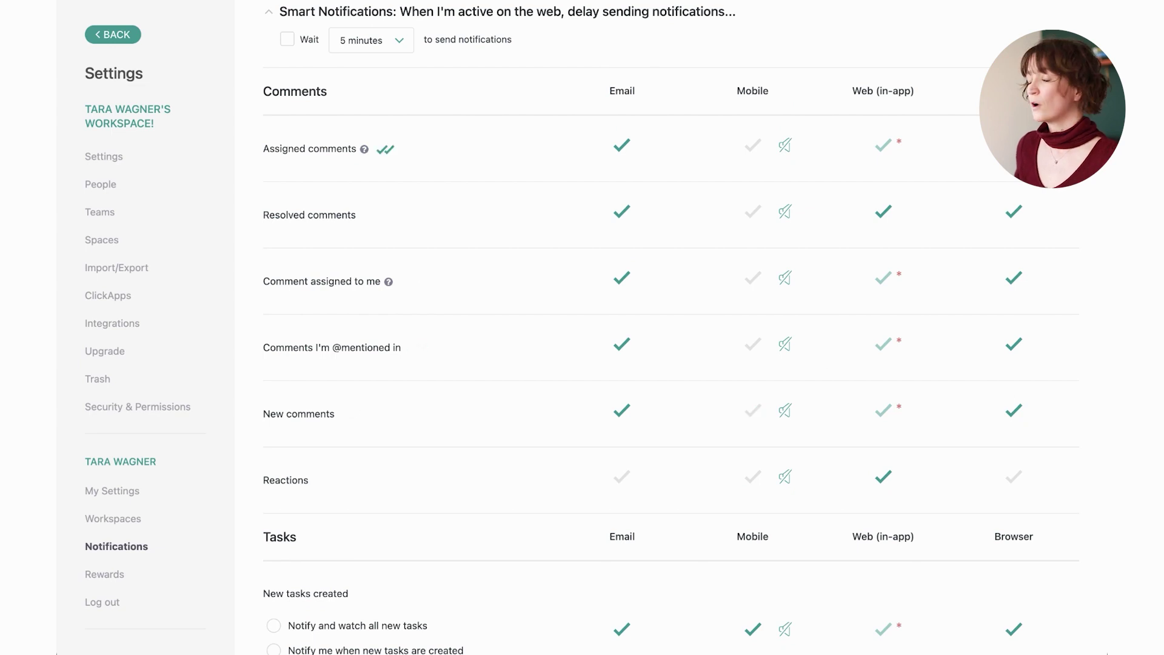
scroll(670, 328, "down", 1)
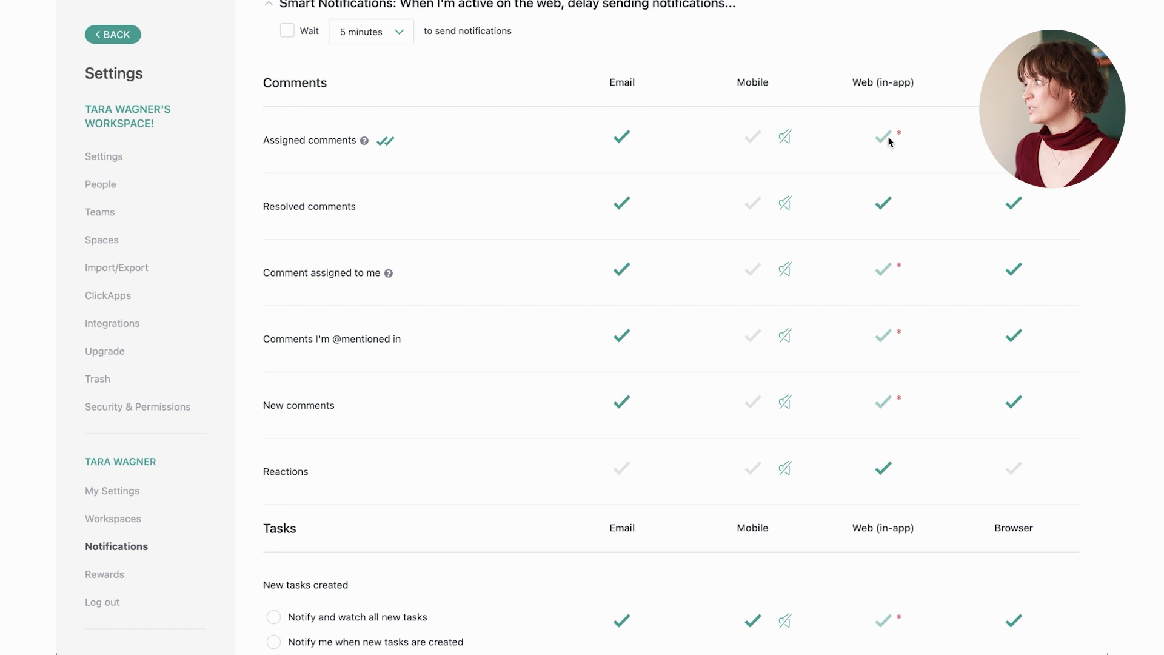
mouse_move(886, 139)
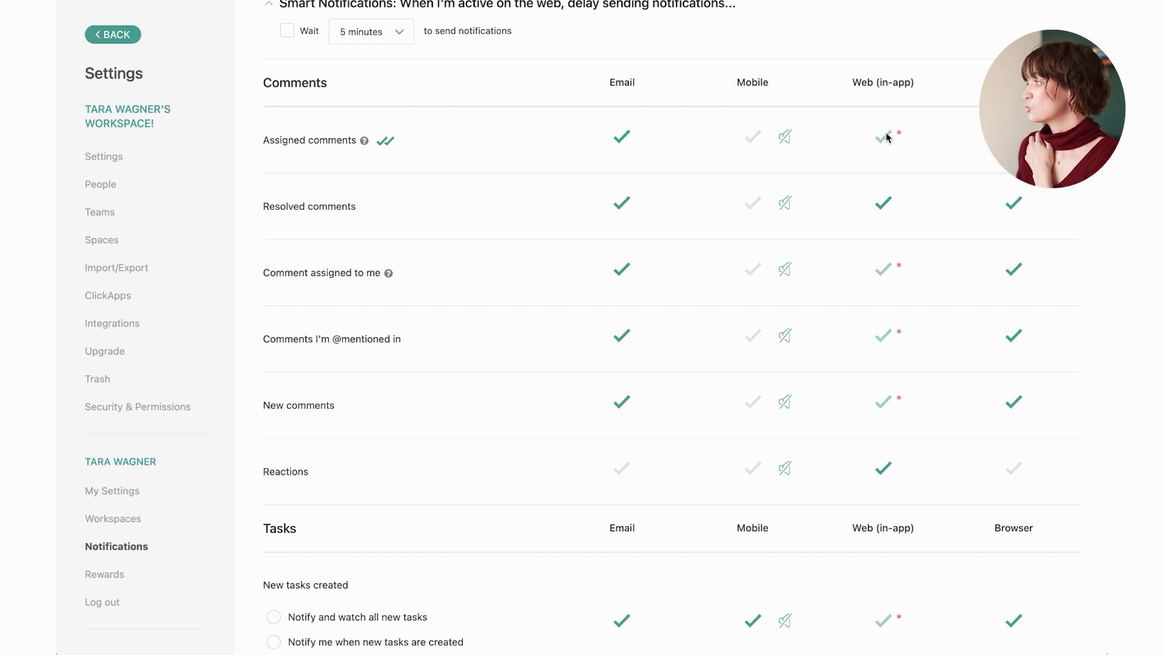
mouse_move(890, 138)
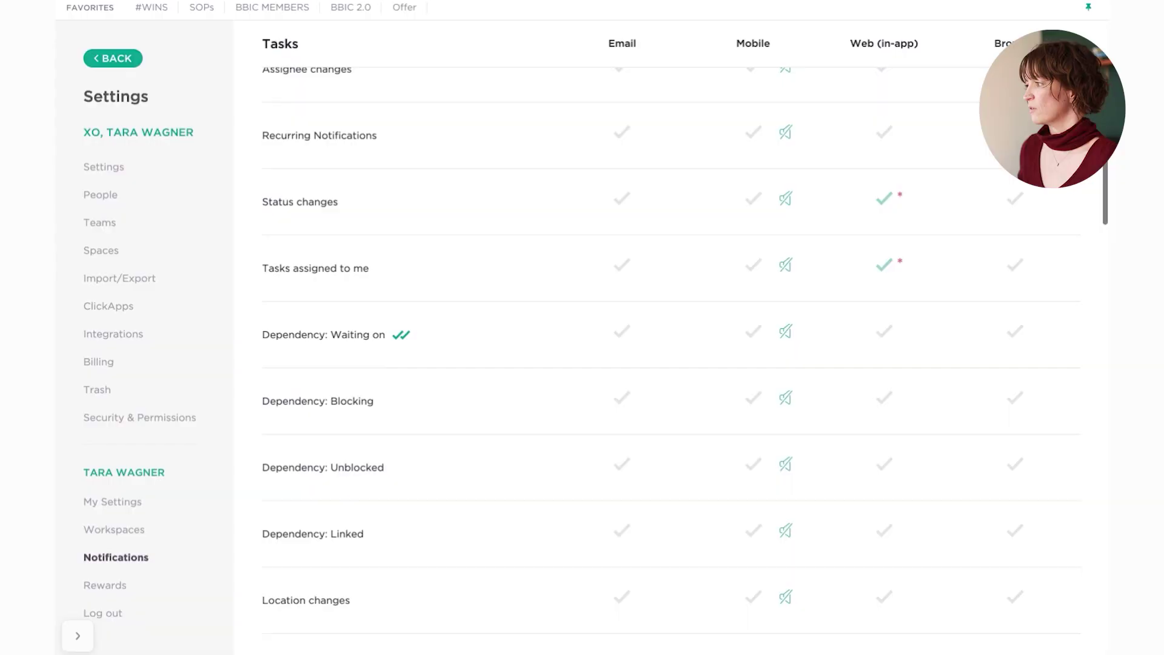
Scroll through the Notifications settings to review the Comments and Tasks rules.
scroll(667, 358, "down", 3)
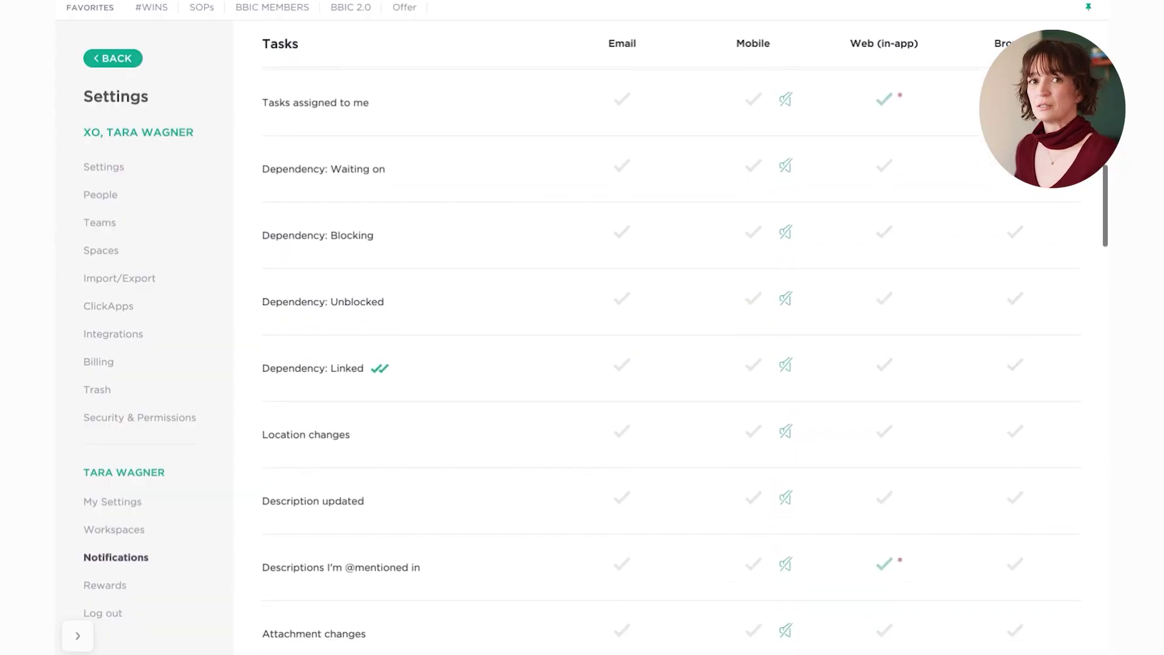
scroll(667, 358, "down", 3)
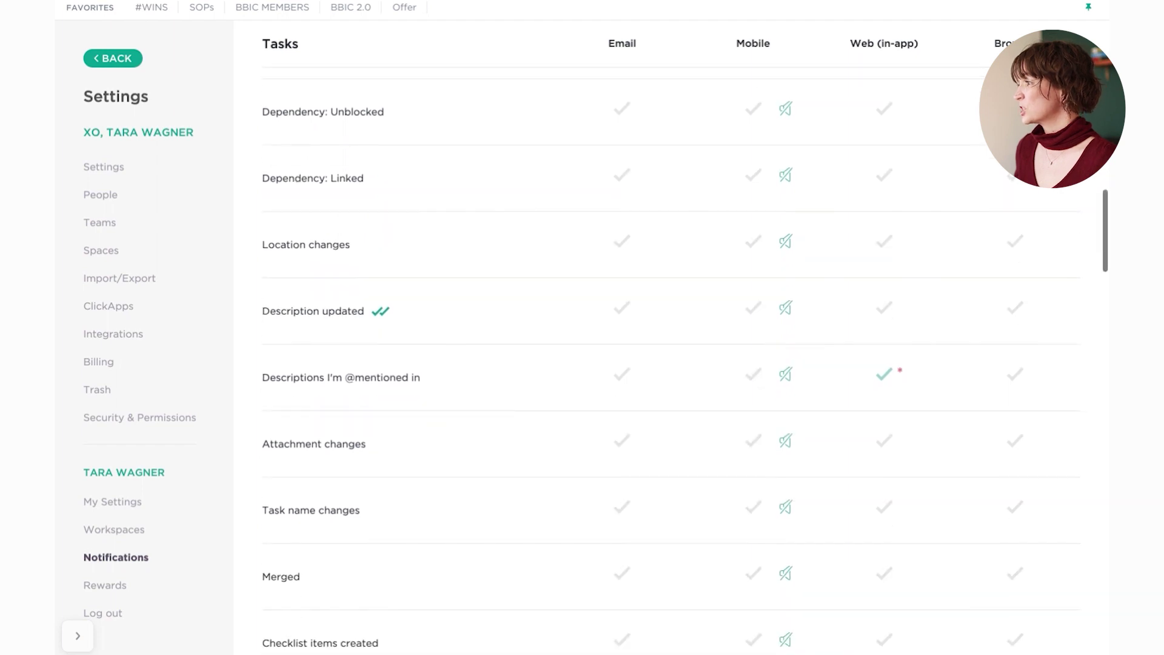
scroll(667, 358, "down", 4)
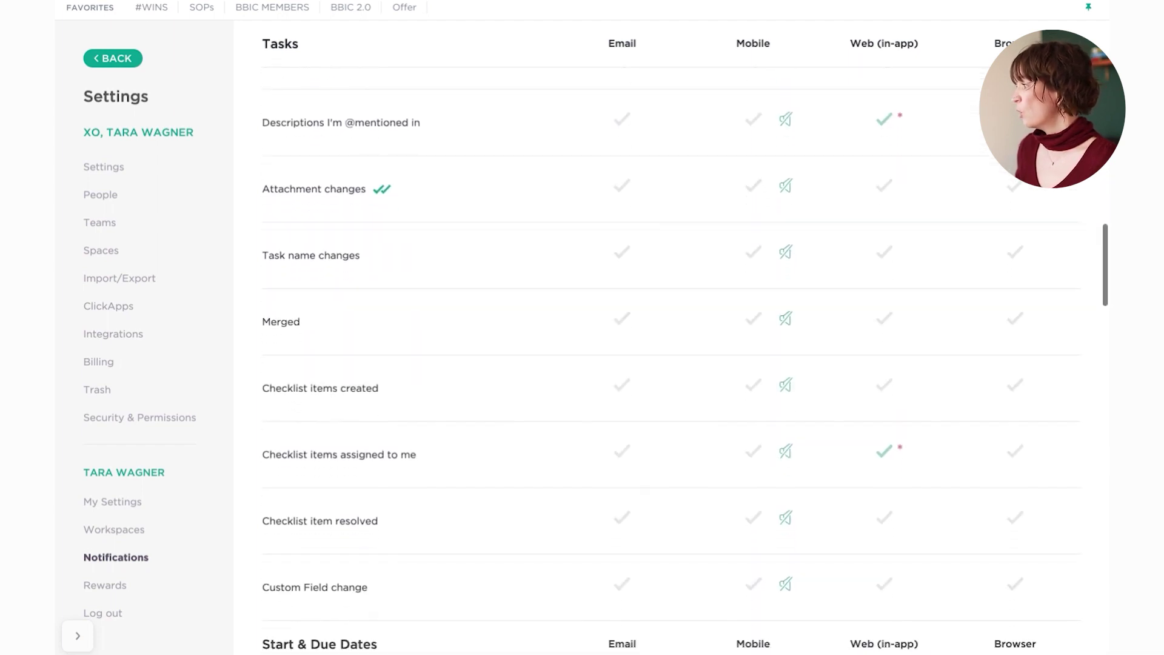
scroll(667, 358, "down", 1)
scroll(666, 358, "down", 4)
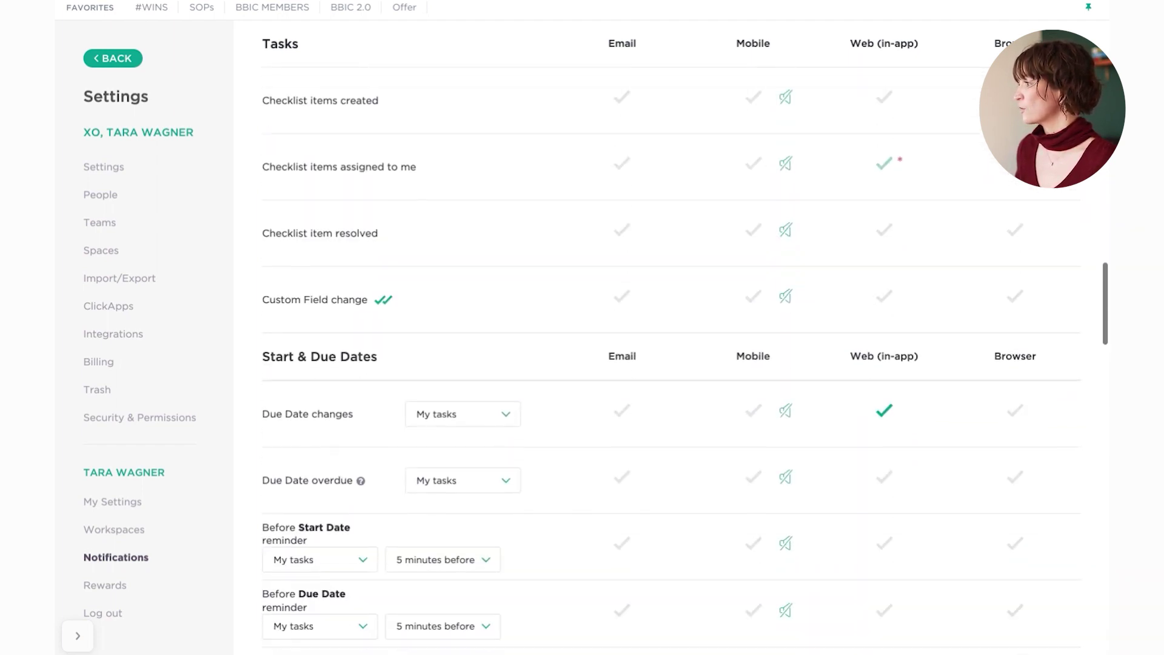
scroll(667, 357, "down", 2)
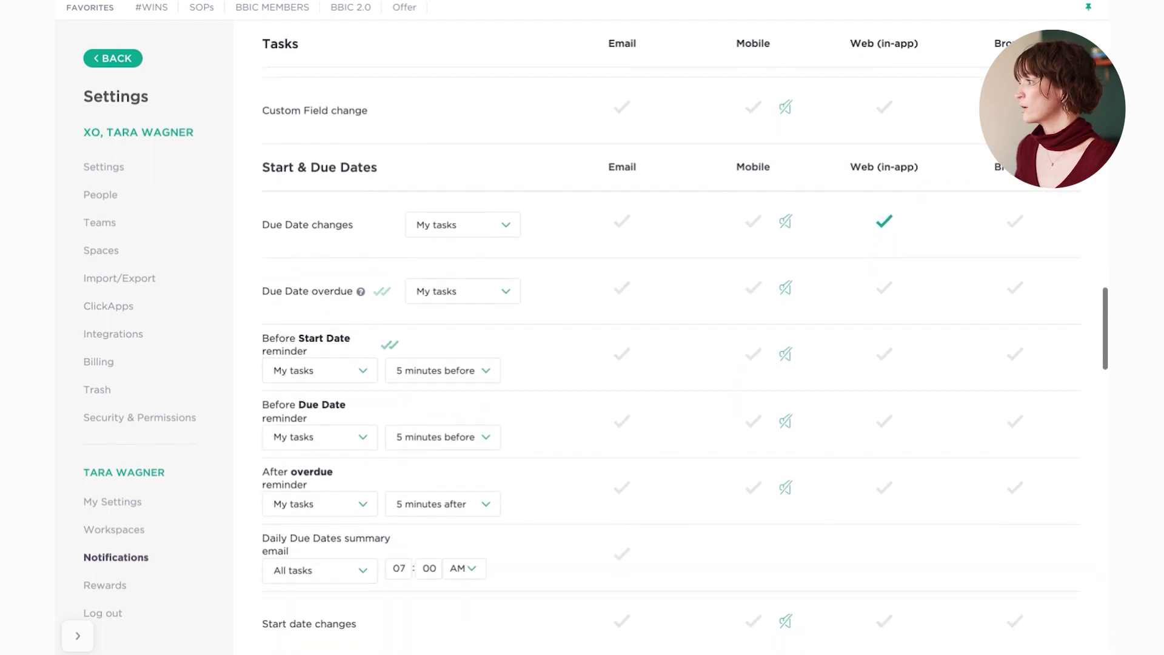
scroll(667, 357, "down", 2)
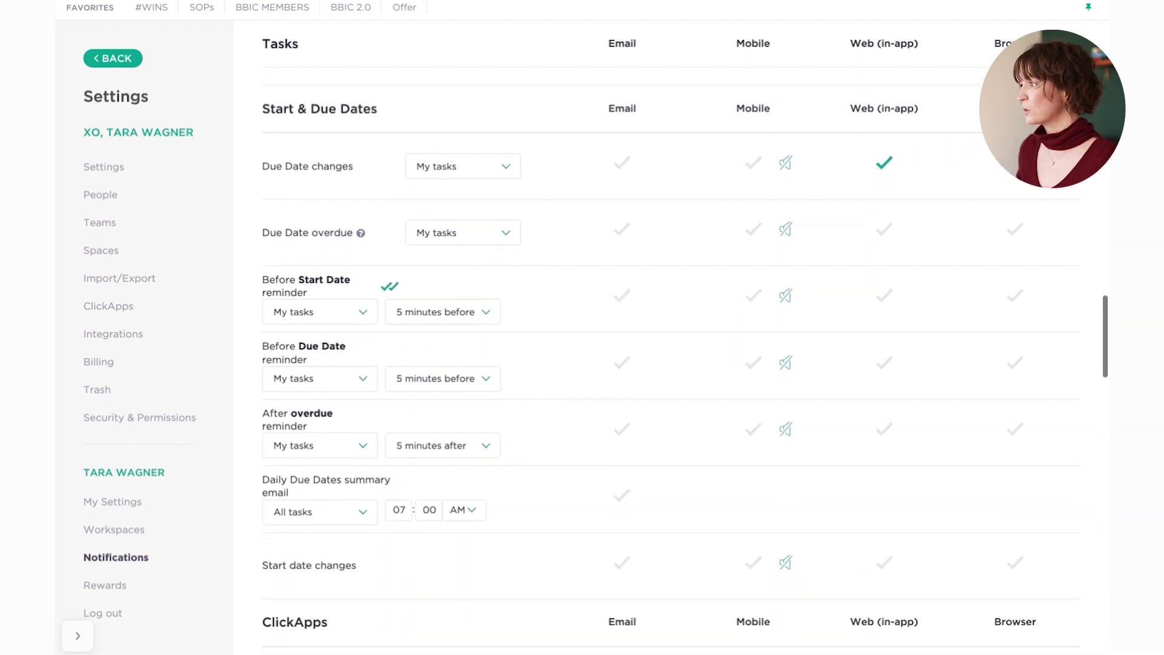
scroll(667, 358, "down", 2)
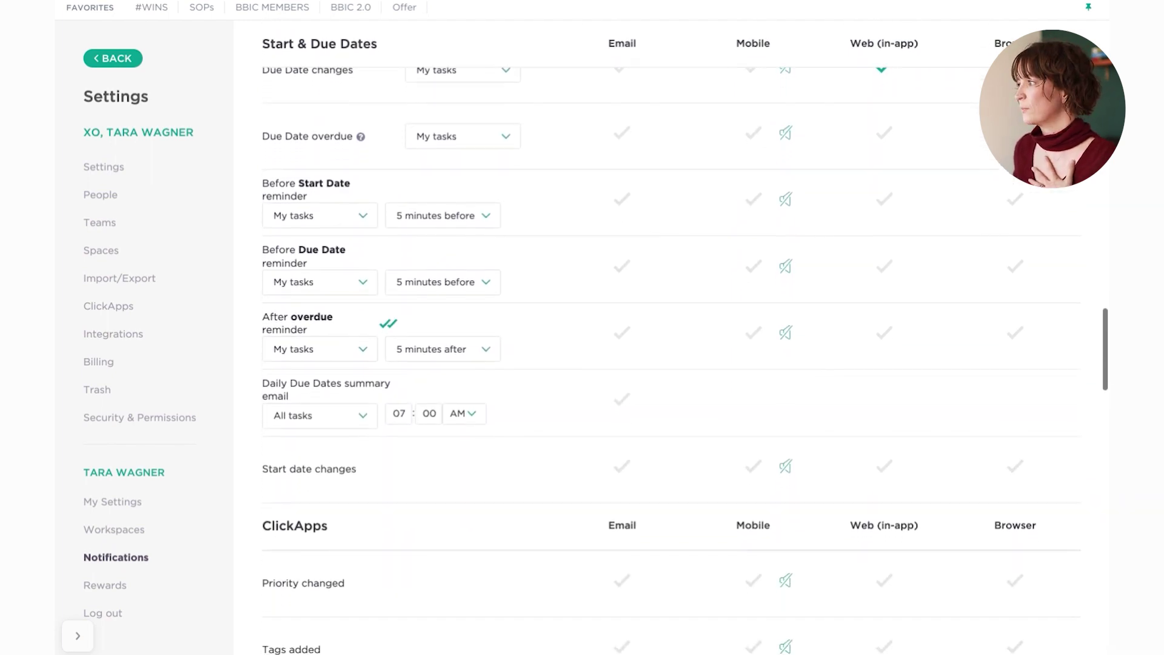
scroll(667, 357, "down", 1)
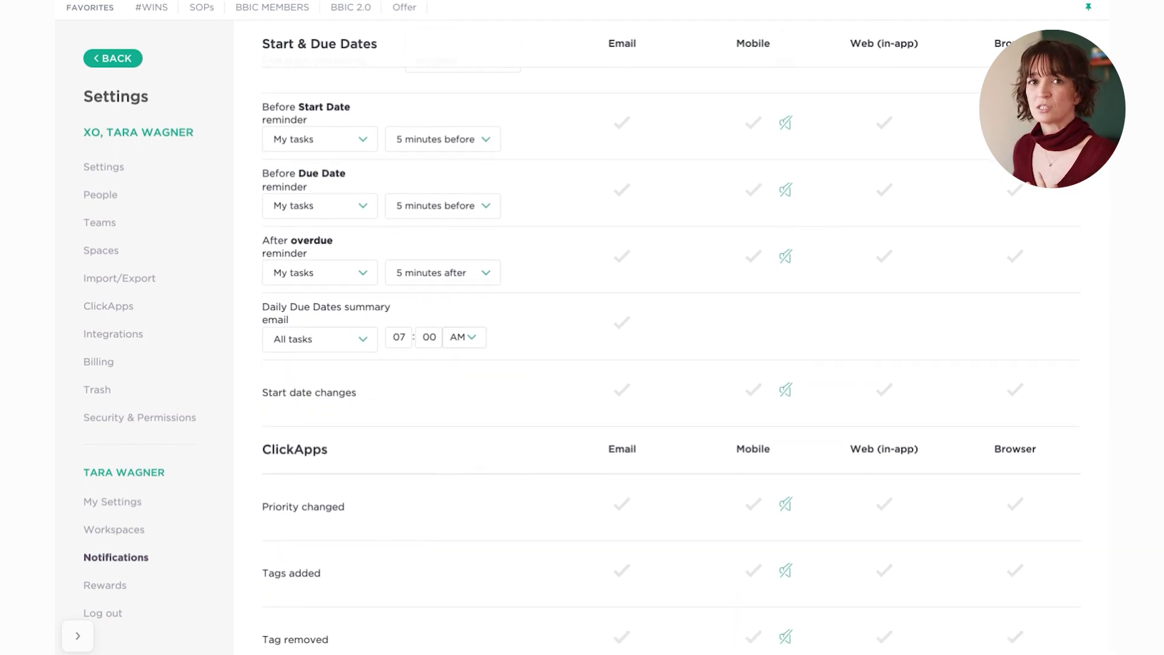
scroll(667, 358, "down", 4)
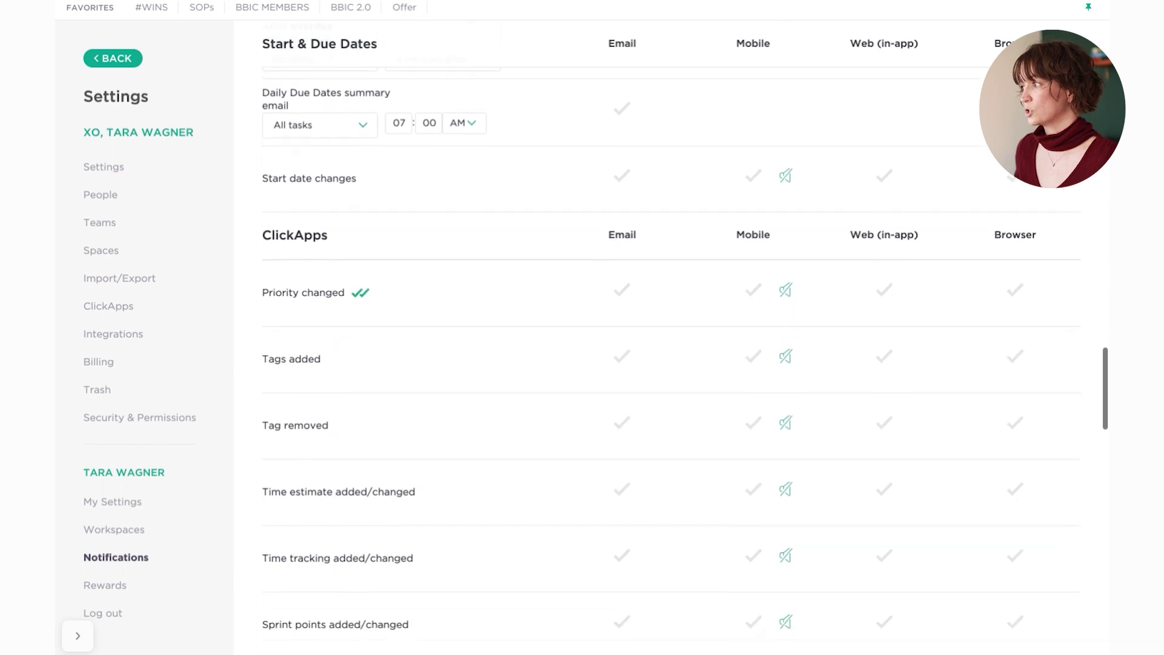
scroll(667, 357, "down", 5)
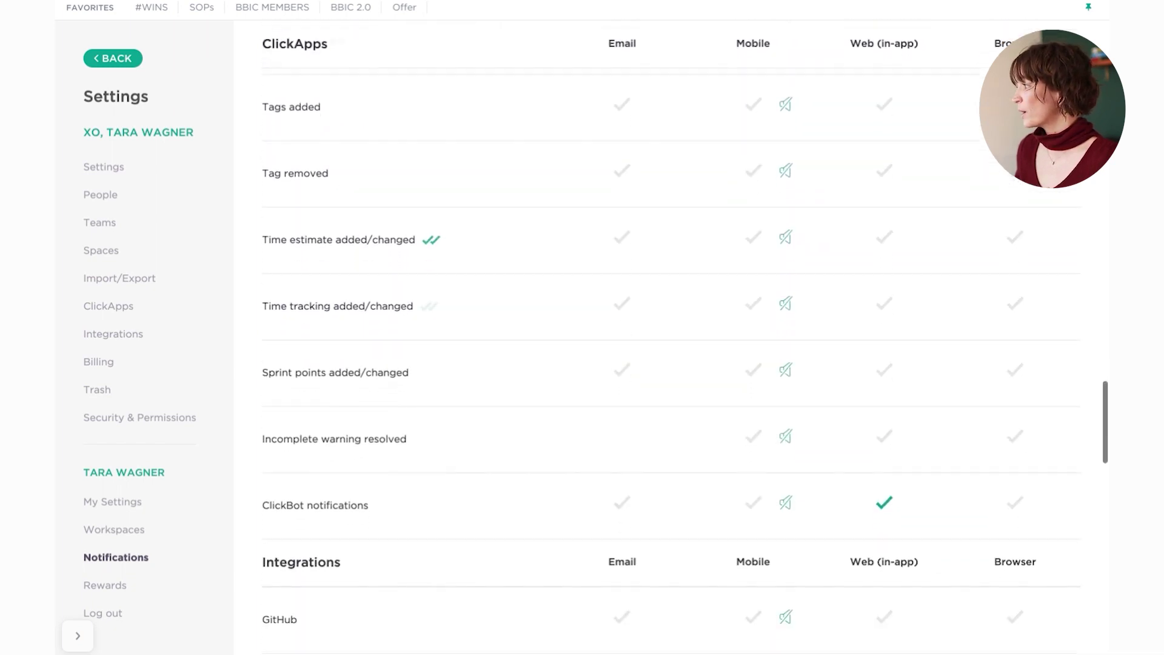
scroll(667, 358, "down", 3)
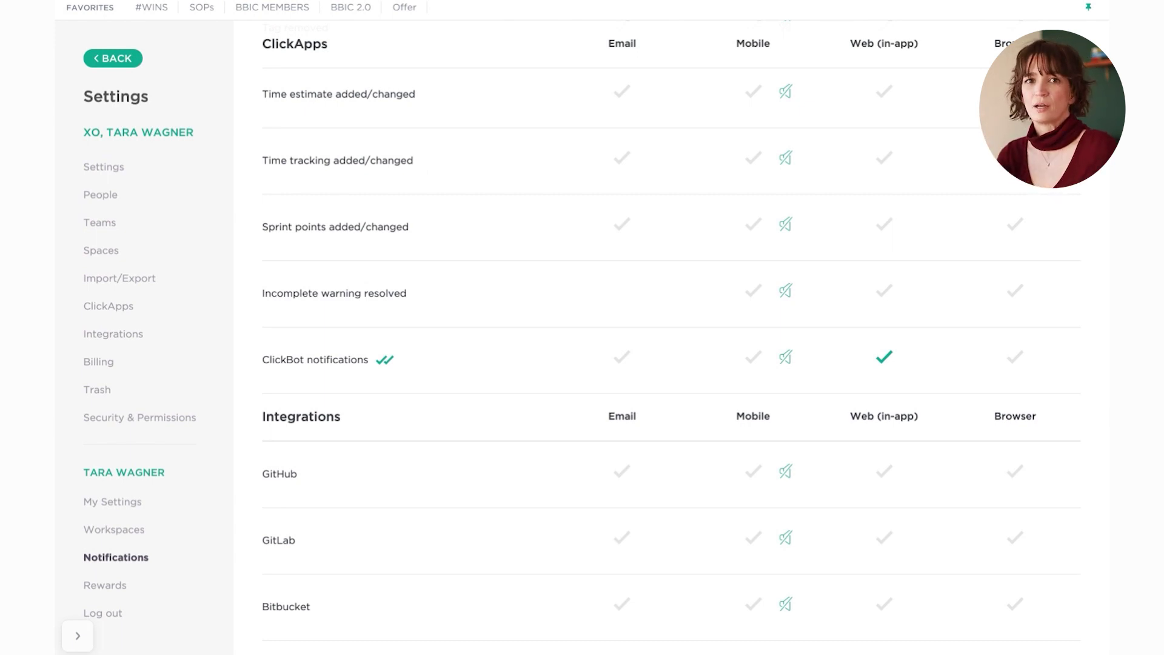
scroll(667, 358, "up", 1)
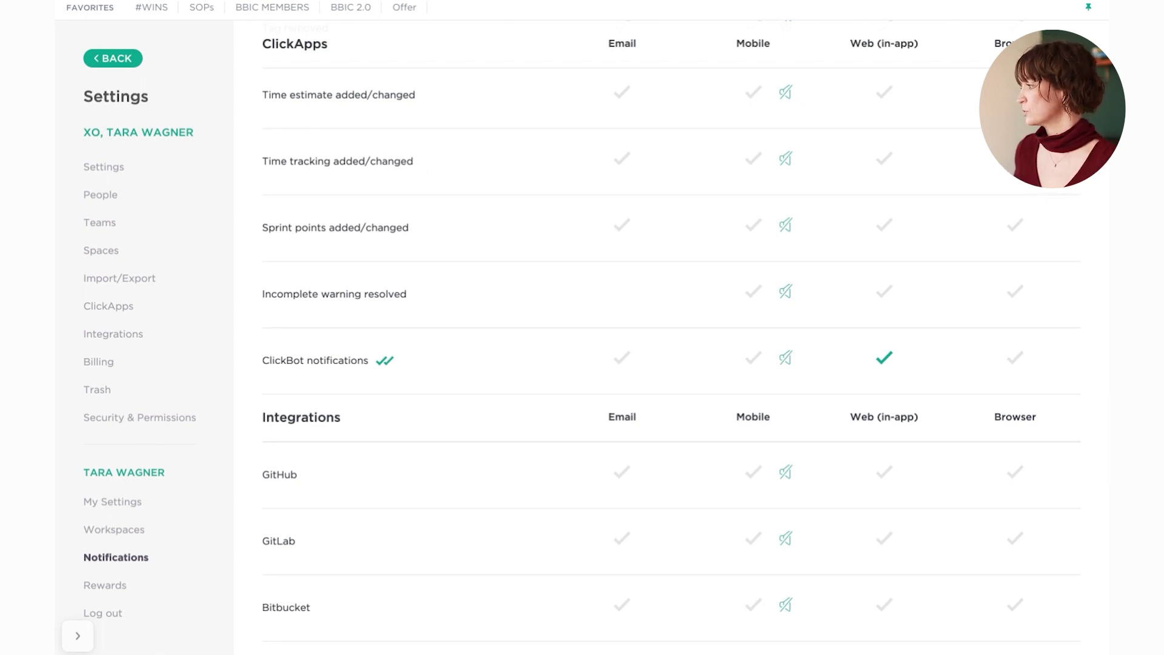
scroll(666, 358, "down", 2)
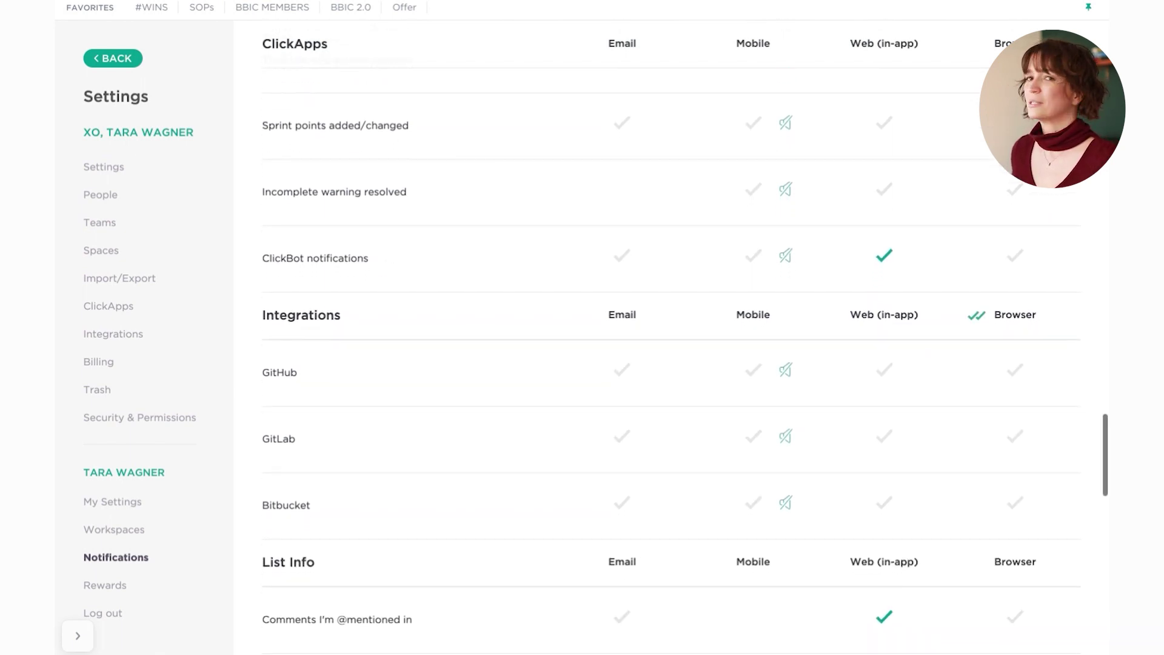
scroll(667, 358, "down", 5)
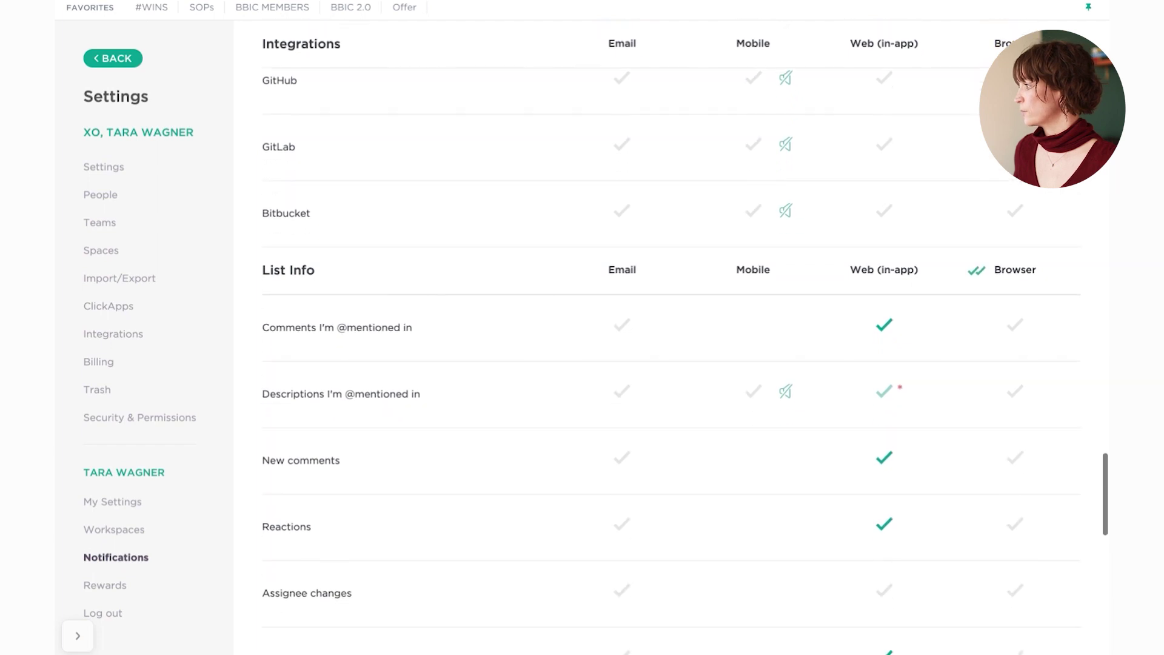
scroll(667, 358, "down", 3)
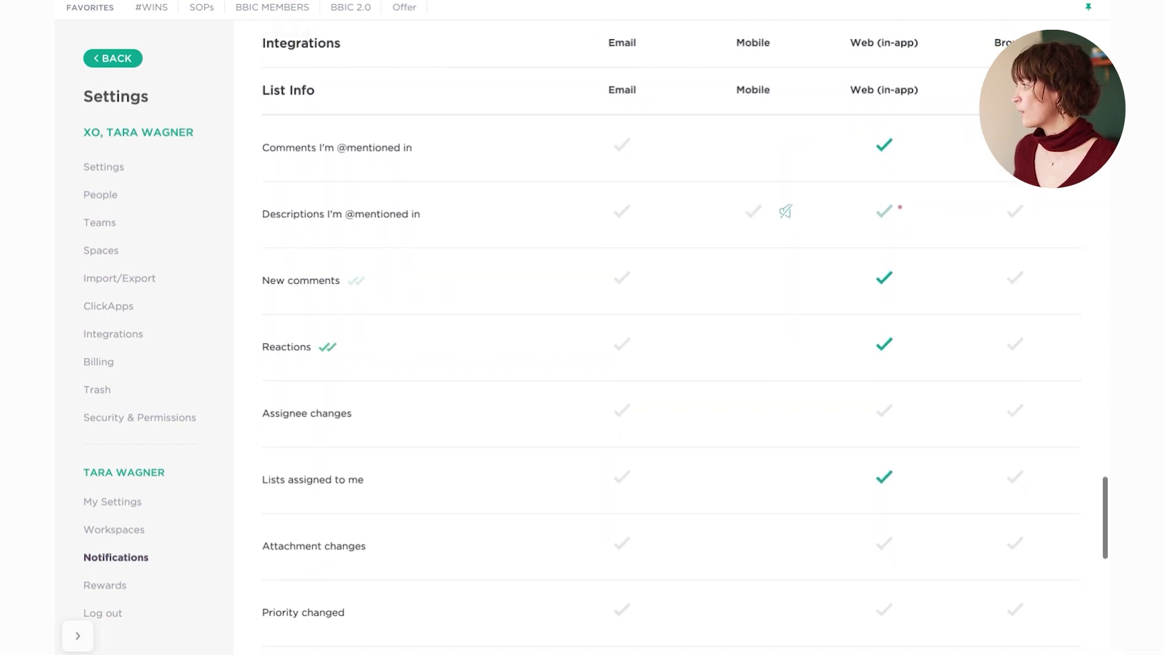
scroll(666, 357, "down", 3)
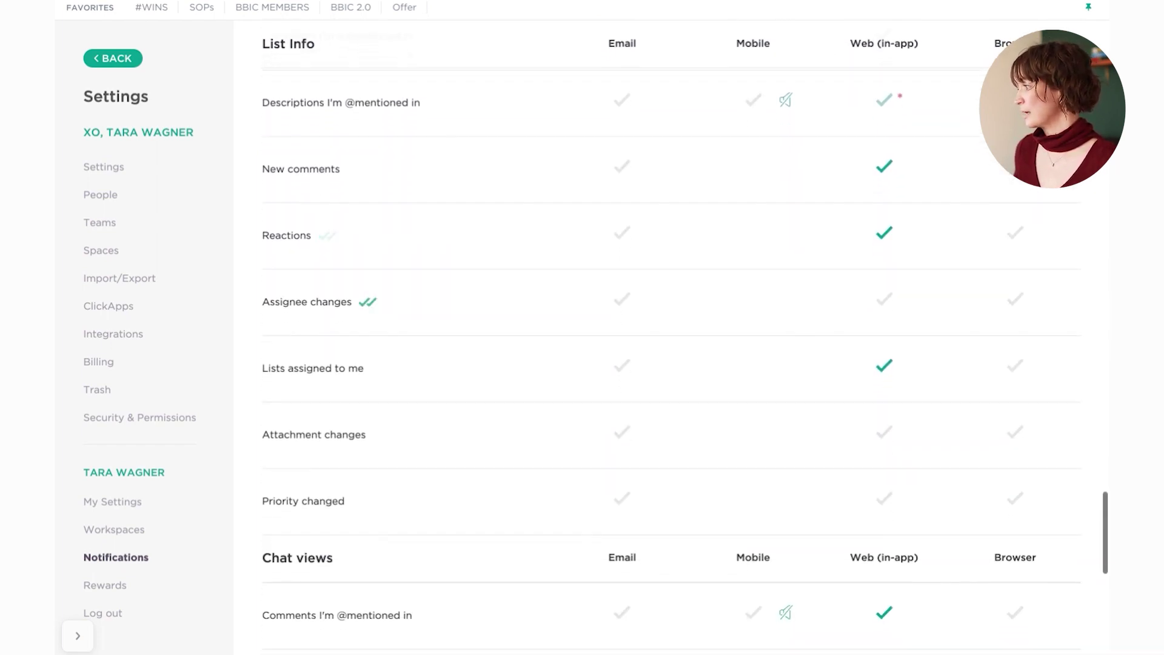
scroll(667, 357, "down", 5)
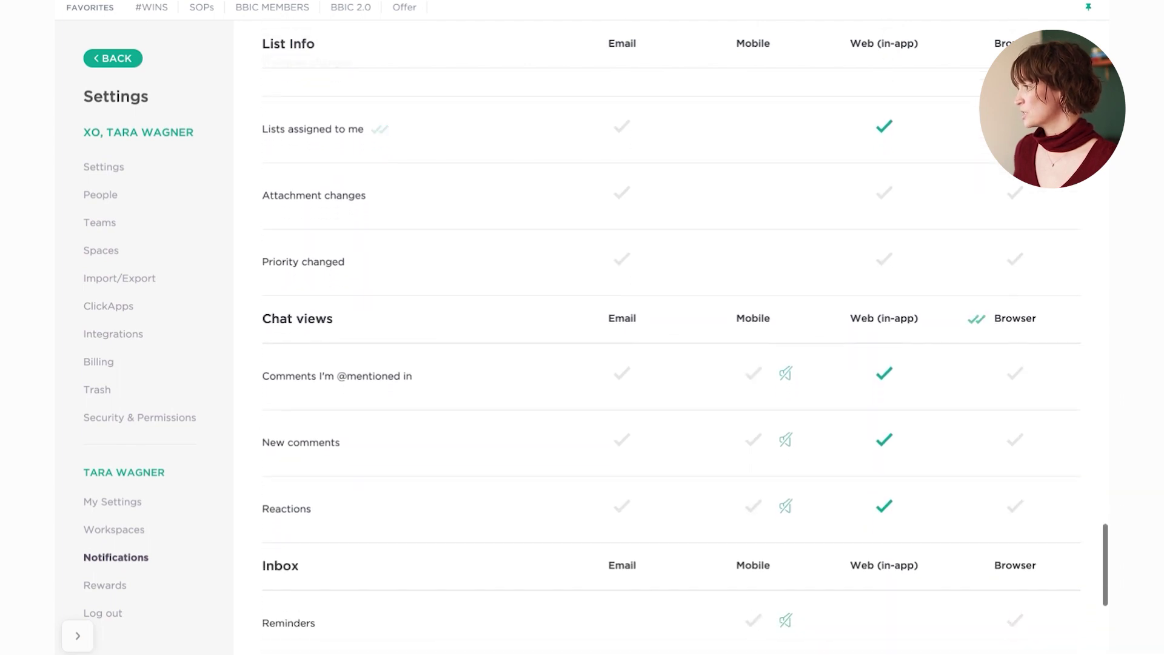
scroll(667, 358, "down", 4)
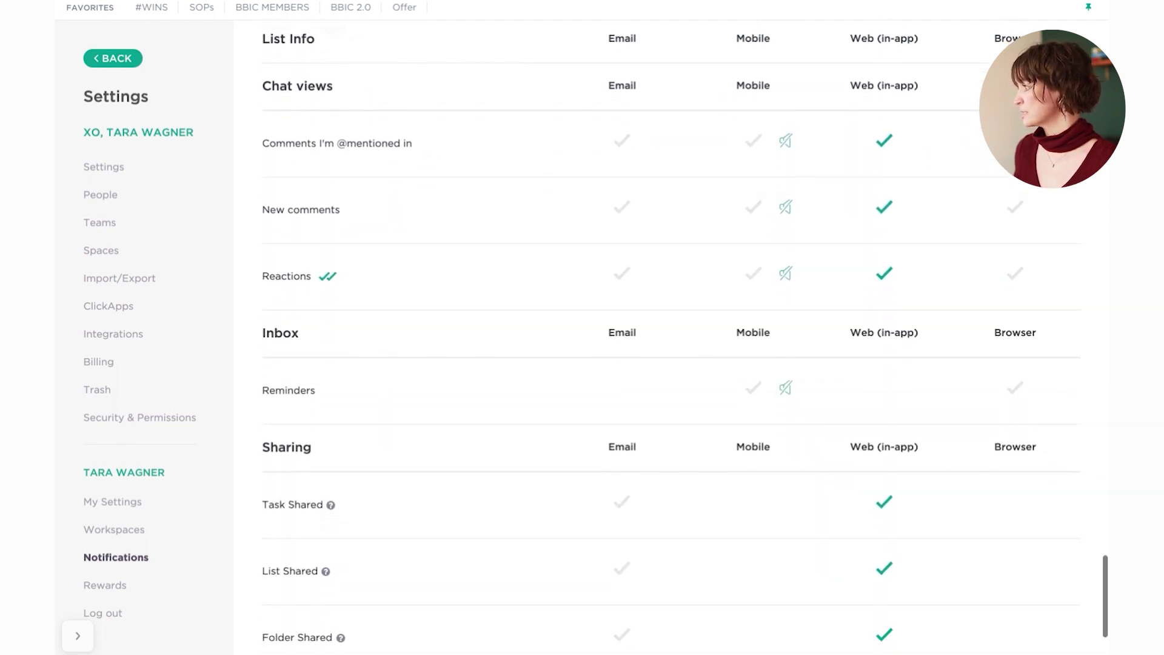
scroll(667, 358, "down", 1)
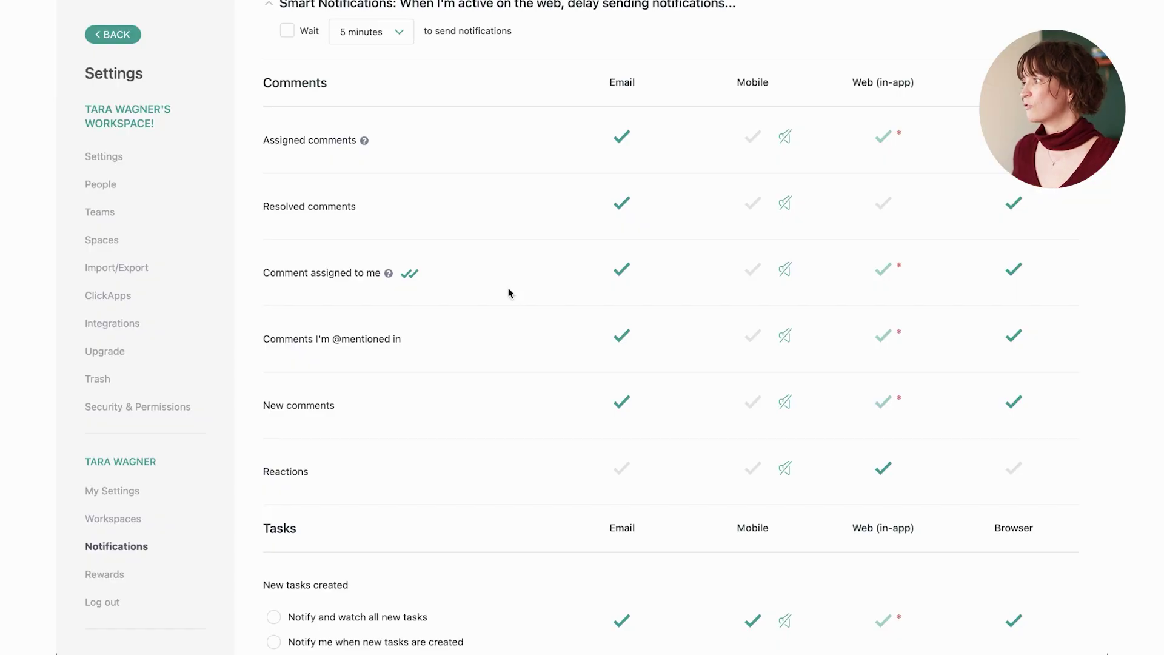
scroll(508, 290, "up", 4)
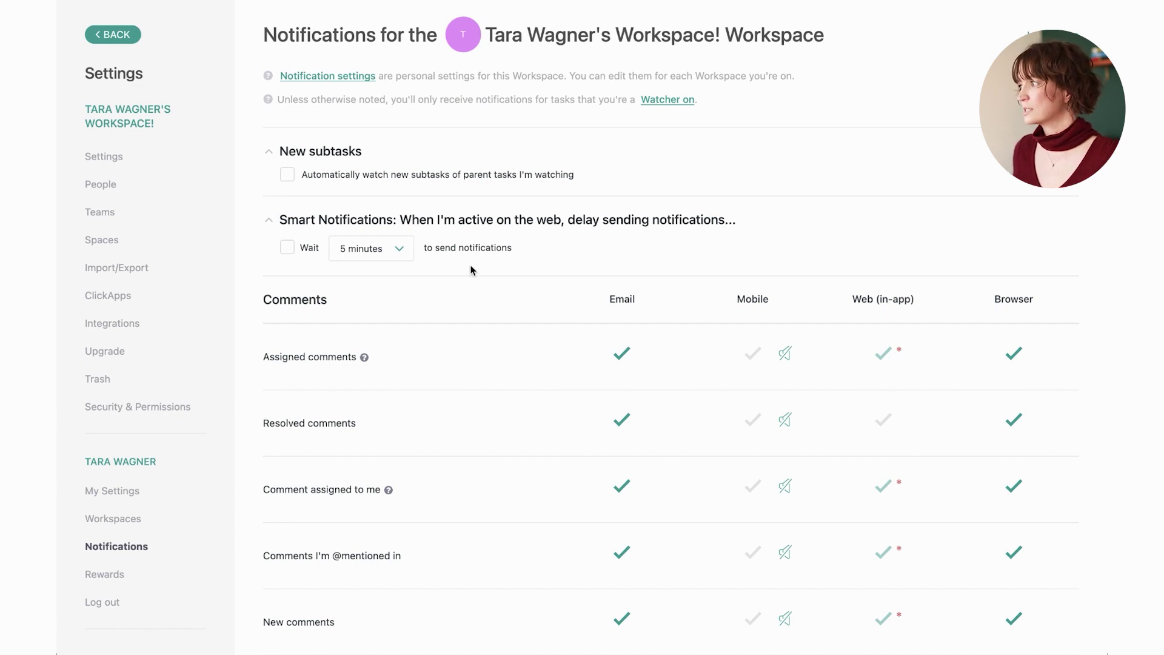
left_click(407, 255)
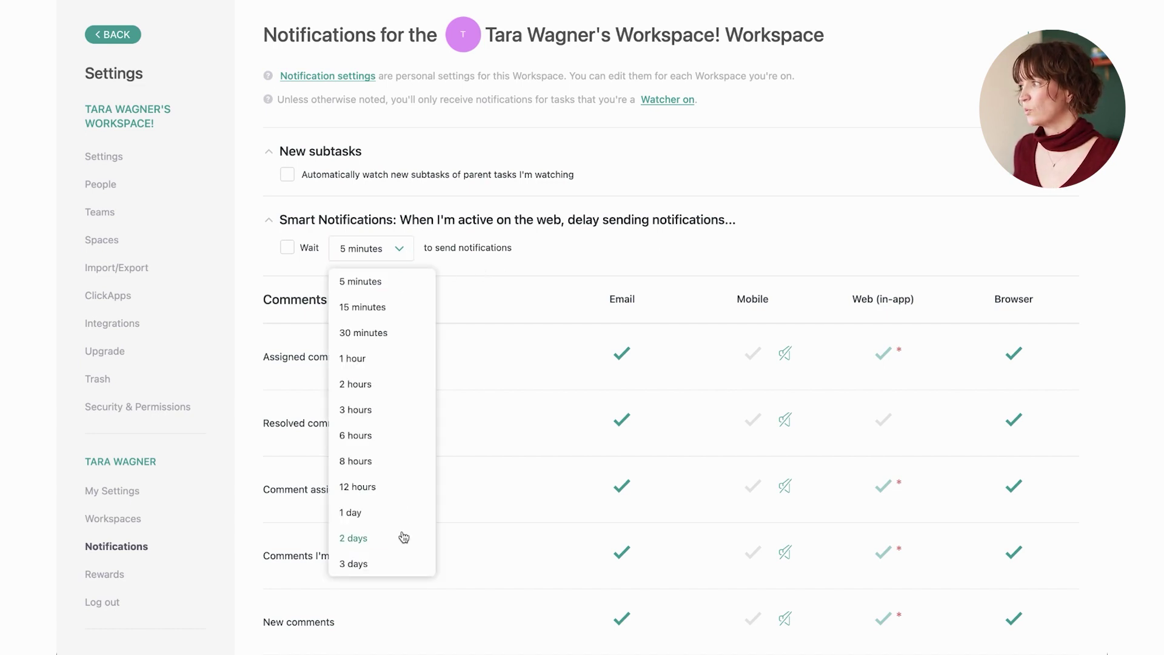
left_click(654, 253)
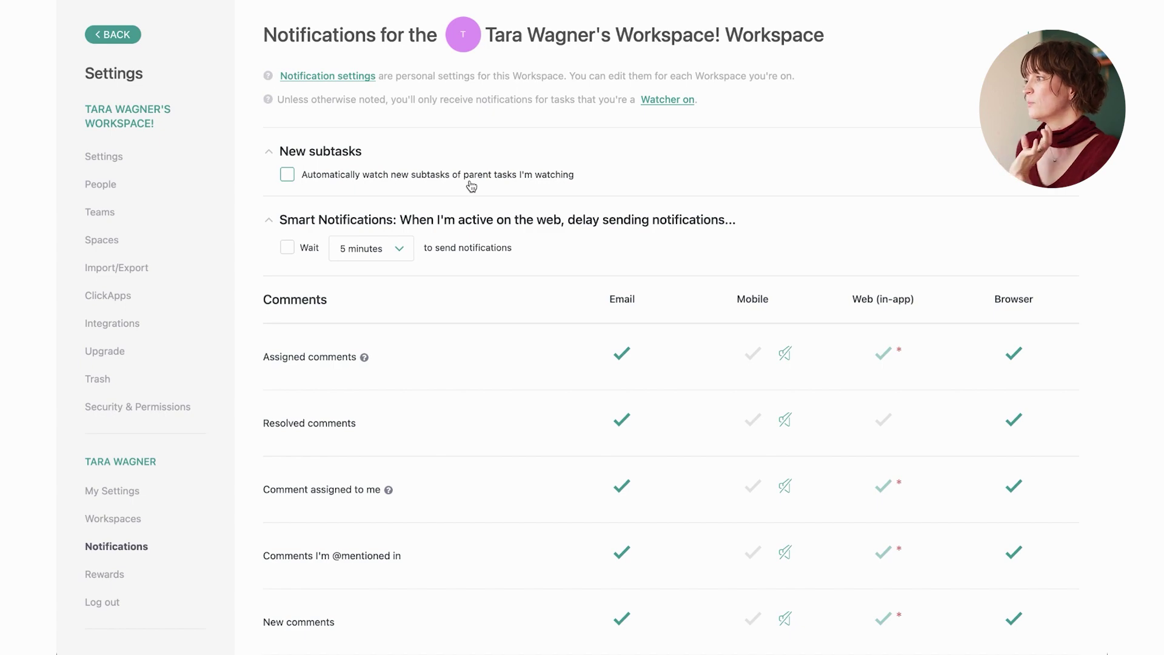
scroll(472, 185, "down", 5)
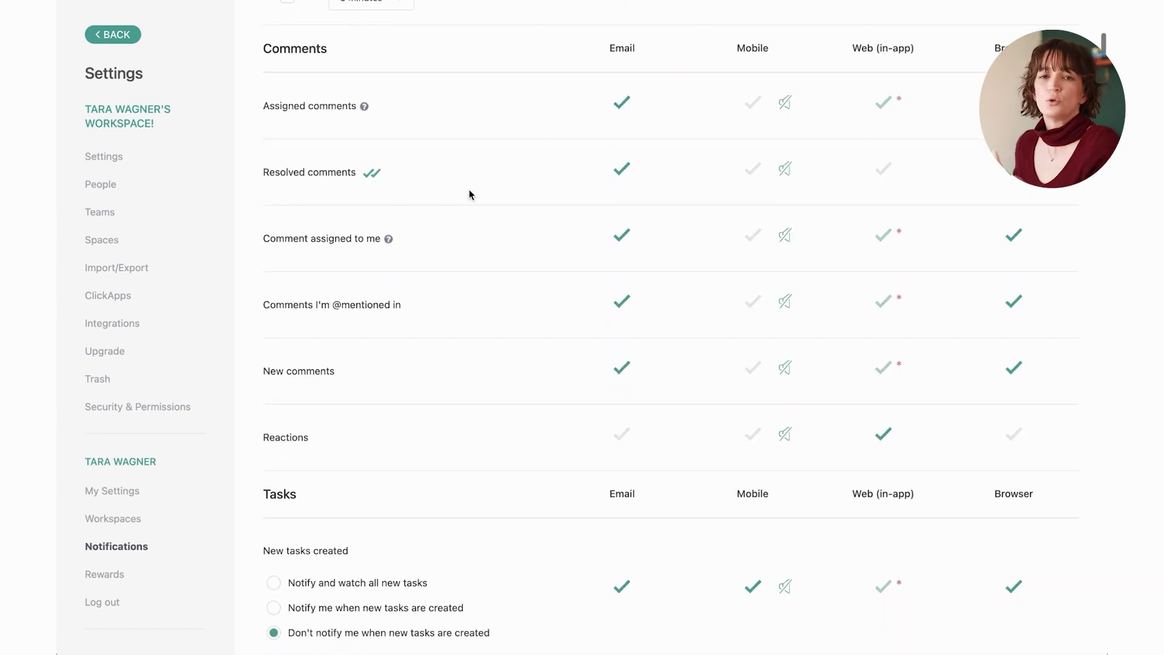
scroll(471, 194, "down", 5)
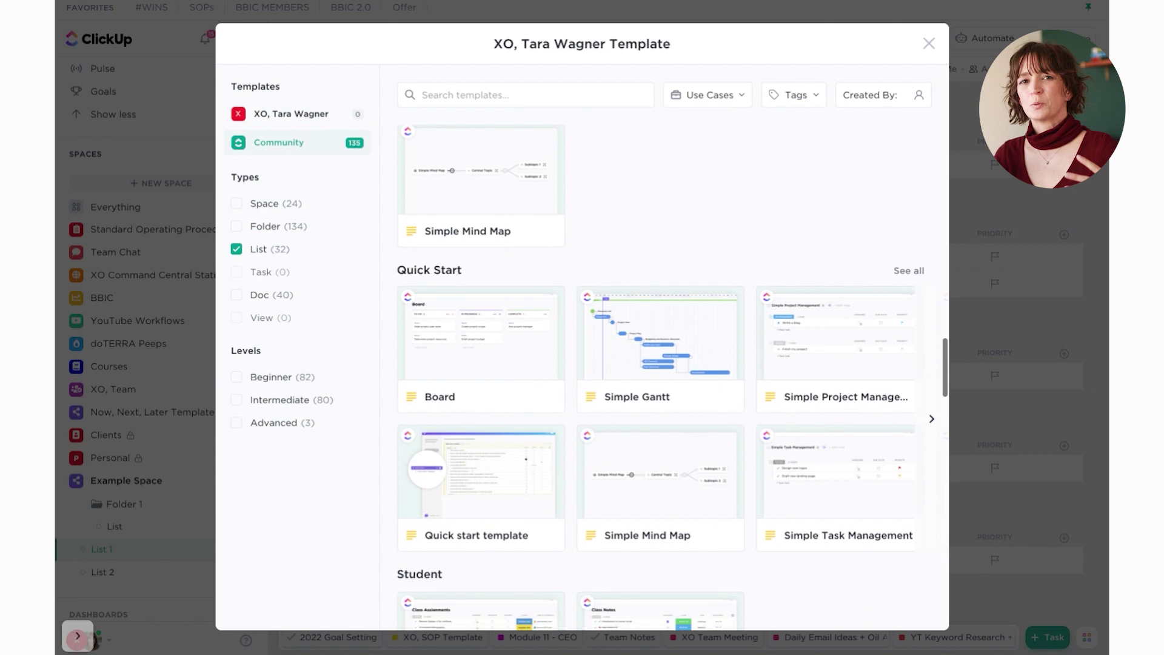
Scroll down the List templates to reach the Practice Using ClickUp templates.
scroll(661, 364, "down", 6)
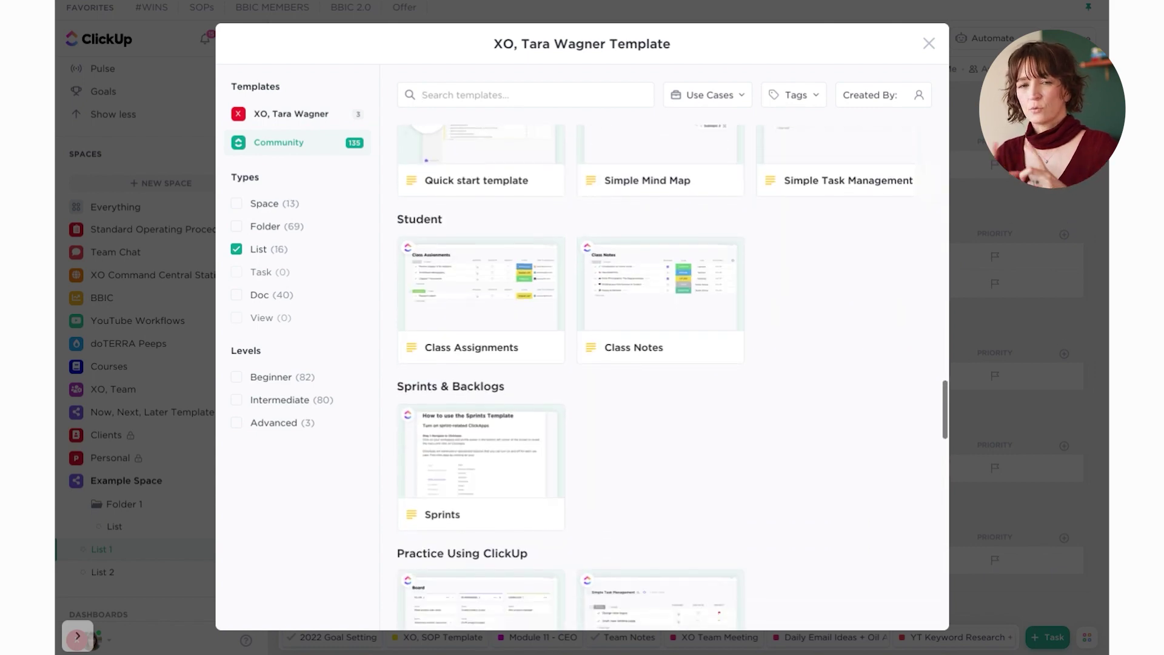
scroll(661, 364, "down", 5)
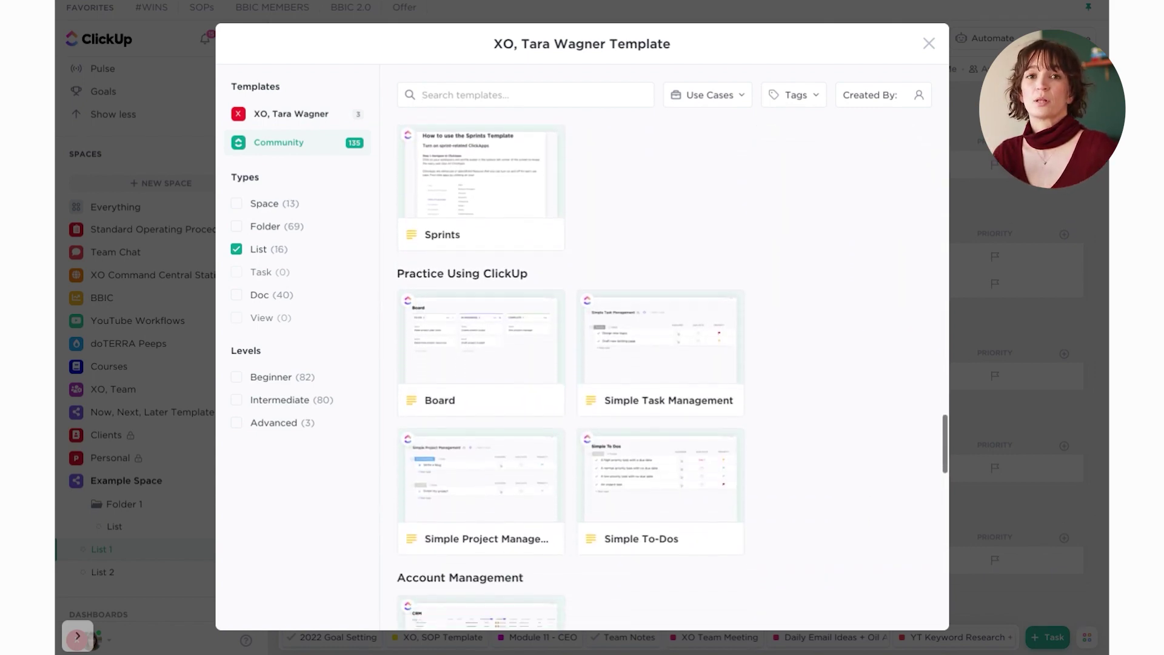